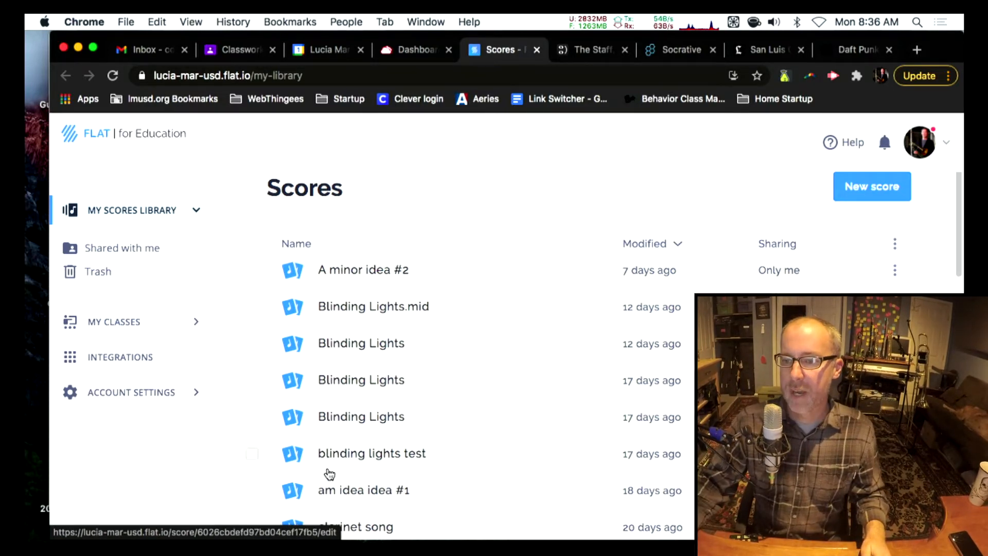
Open the score "am idea idea #1" and export the full score with all the parts as a MIDI file.
click(351, 494)
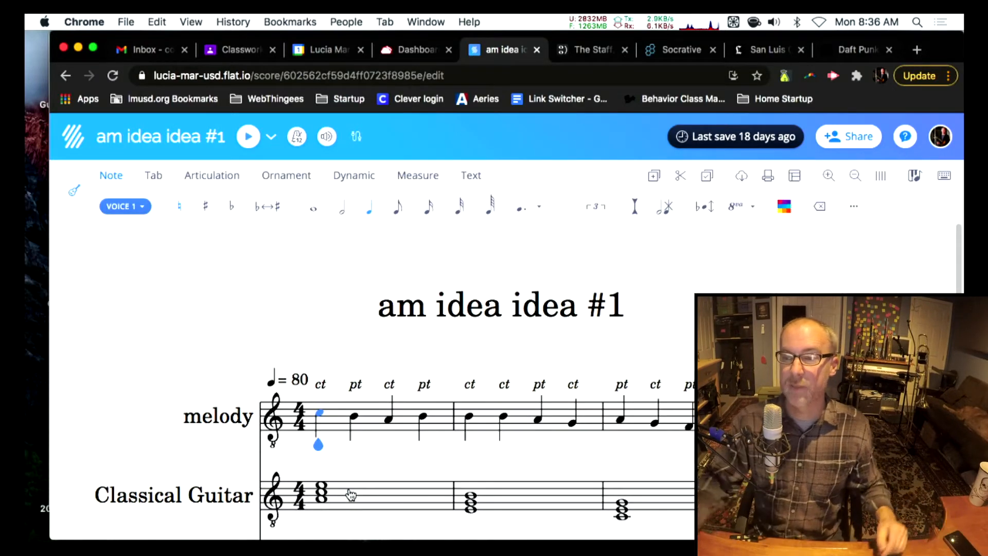
scroll(157, 391, down, 3)
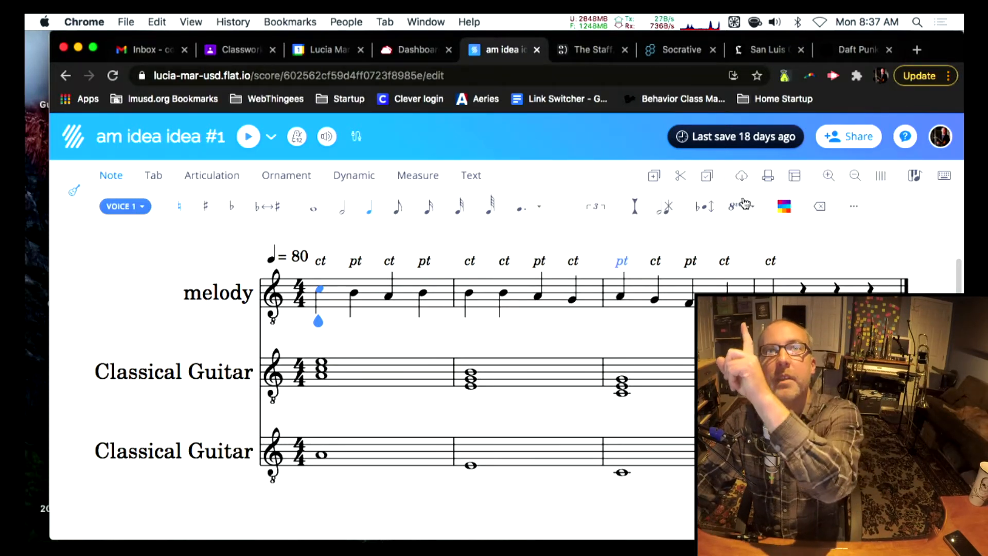
click(742, 178)
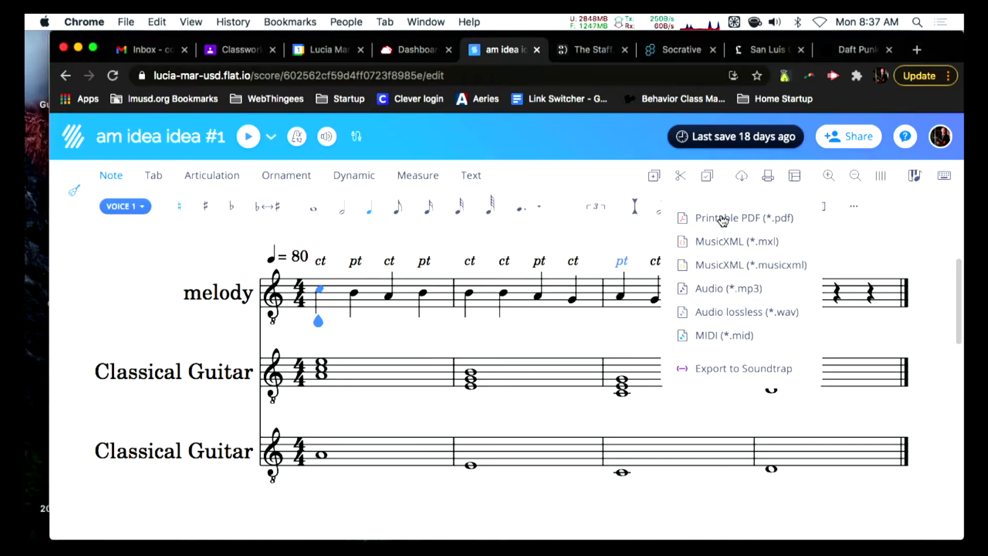
click(715, 337)
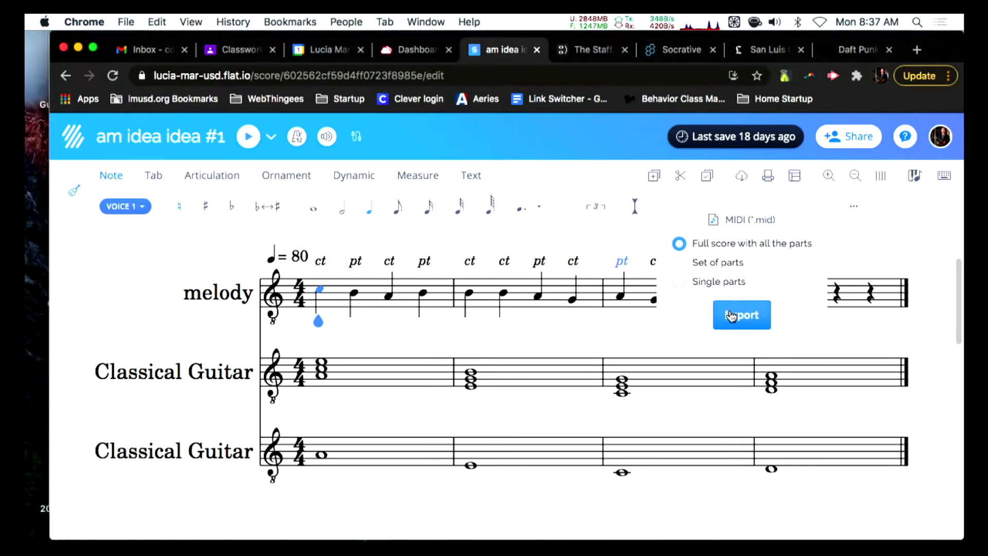
click(731, 316)
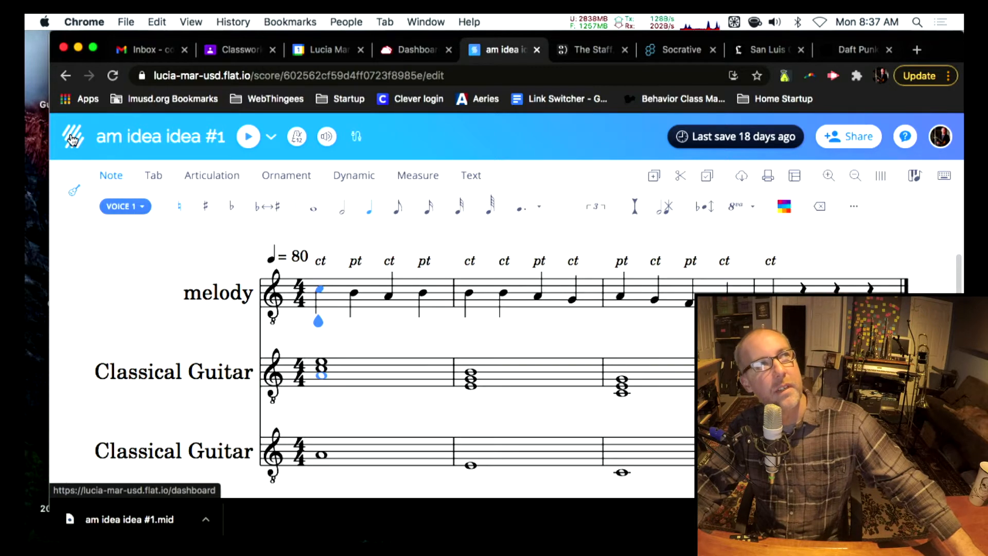
Return to the scores library and open the score "A minor idea #2".
click(73, 139)
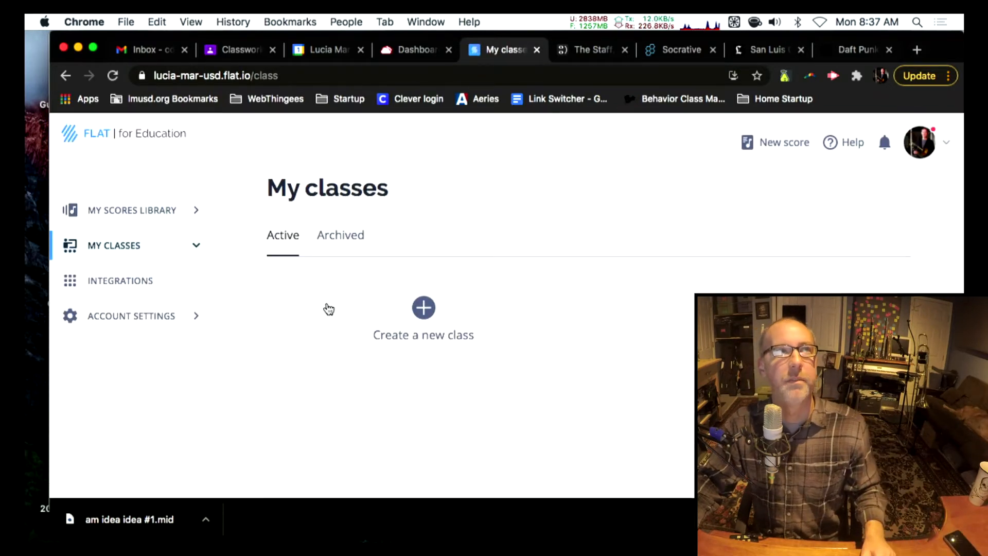
click(152, 220)
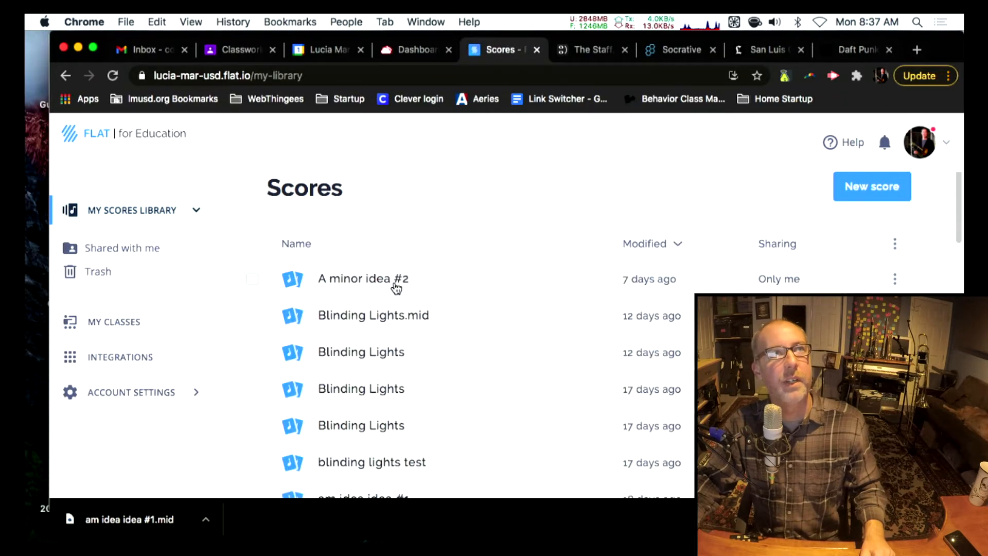
click(392, 288)
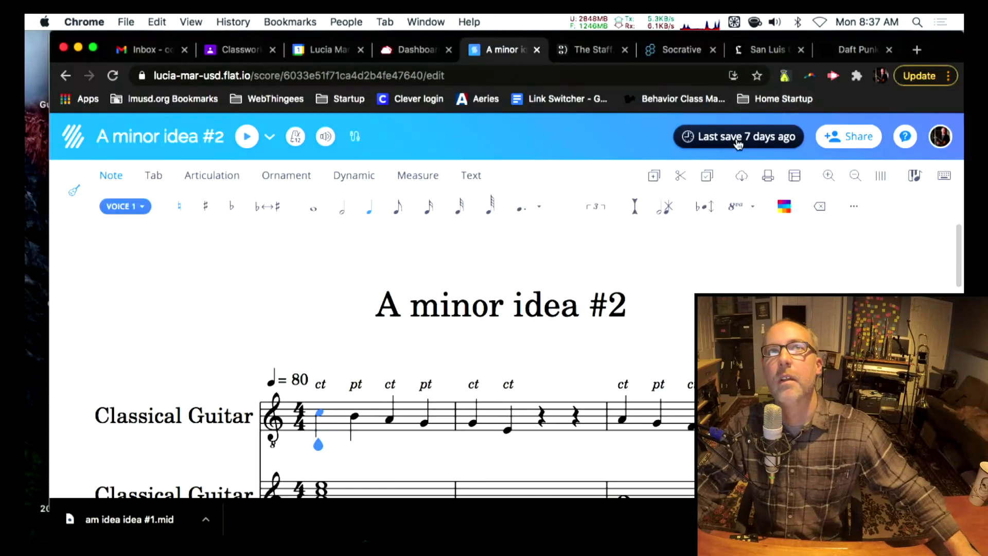
scroll(502, 246, down, 2)
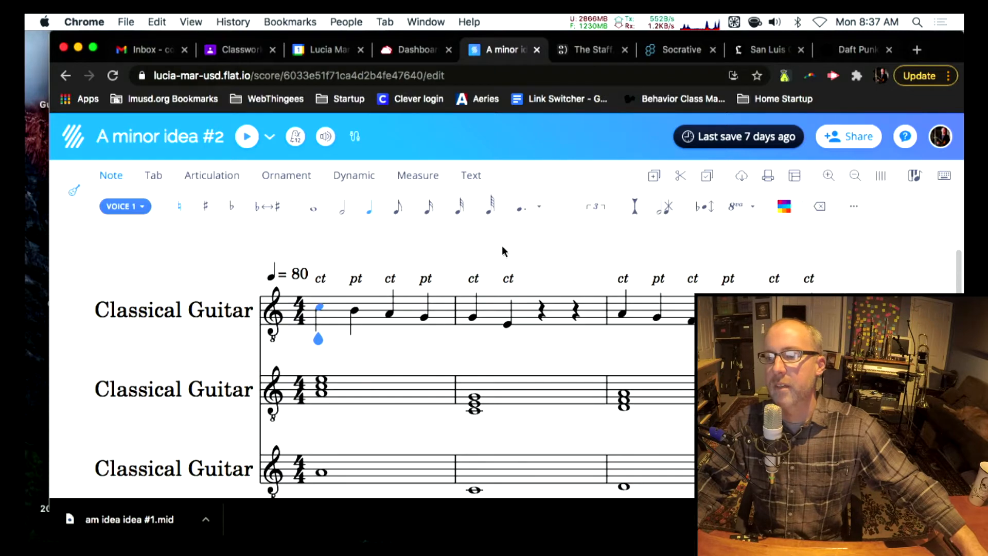
scroll(502, 246, down, 1)
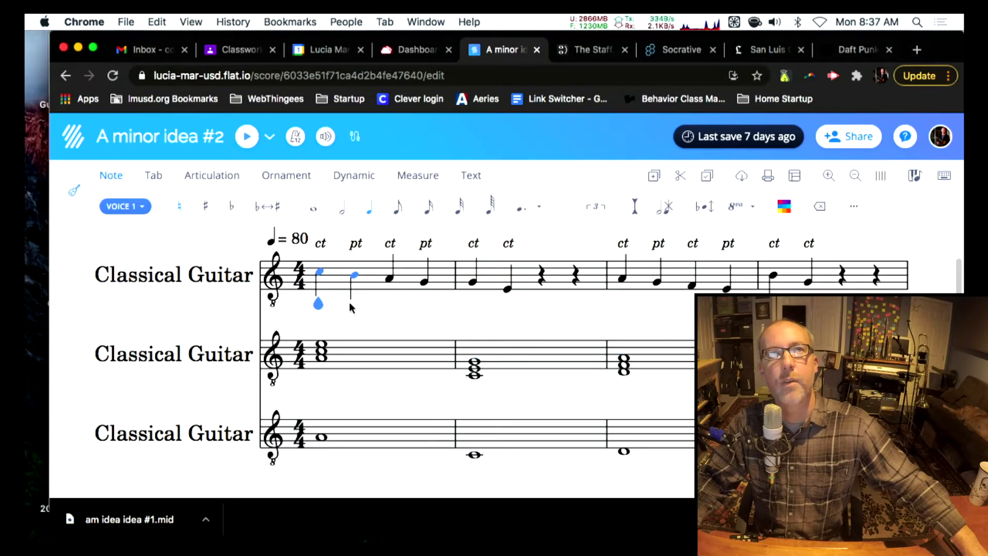
Export the A minor idea #2 score as a MIDI file.
click(742, 177)
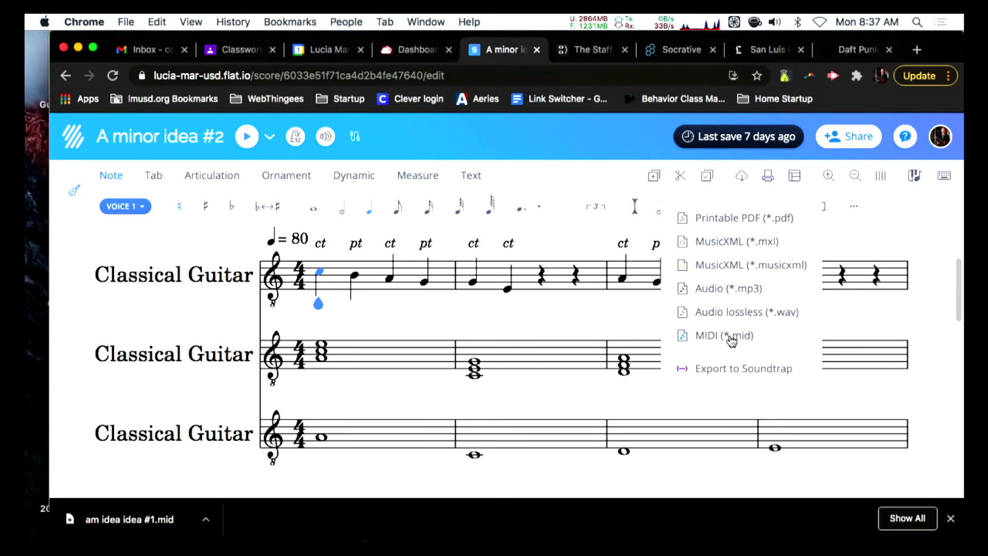
click(731, 337)
click(734, 327)
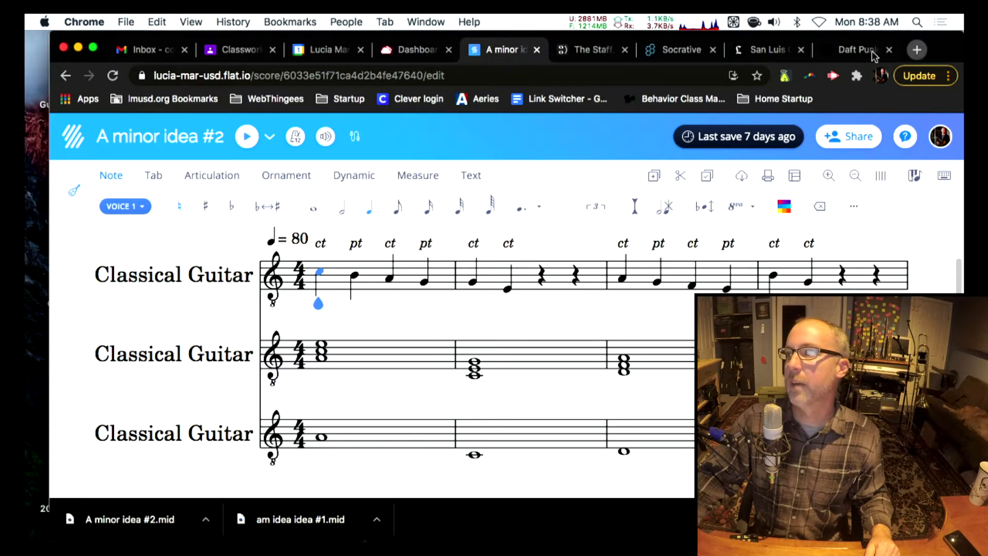
Open a new browser tab.
click(917, 50)
text(soutra)
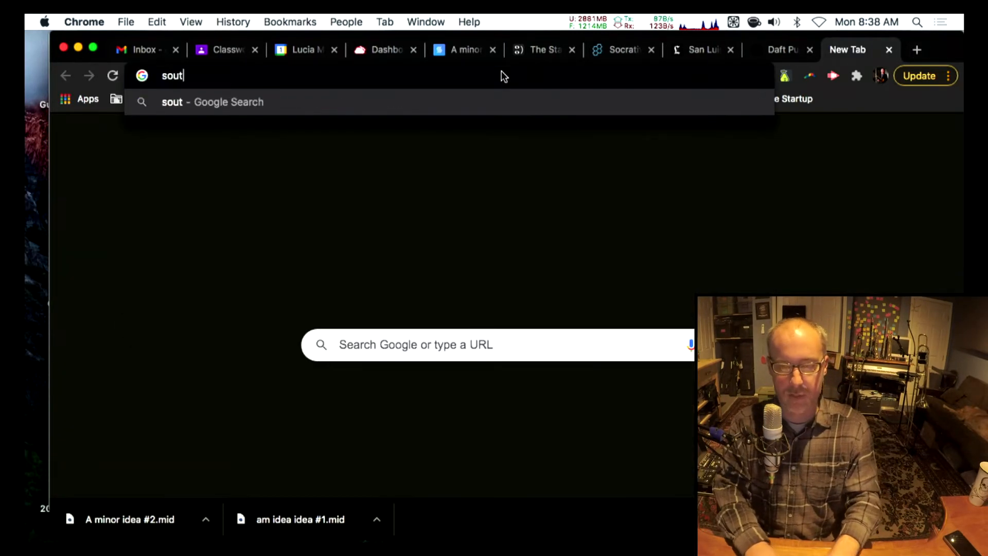
key(BackSpace)
key(BackSpace)
key(BackSpace)
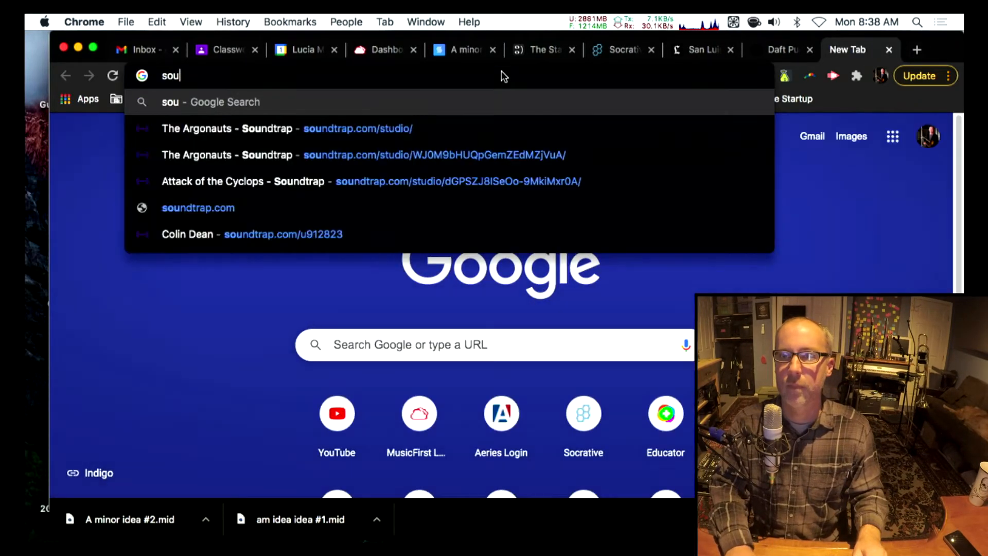
key(BackSpace)
key(BackSpace)
key(BackSpace)
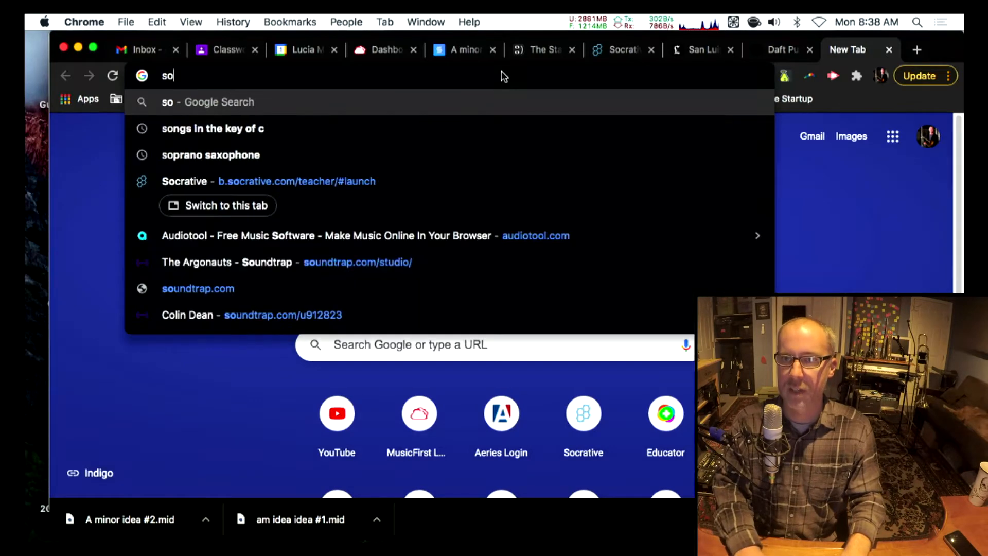
Go to audiotool.com and enter the Audiotool studio.
text(audiotool.com)
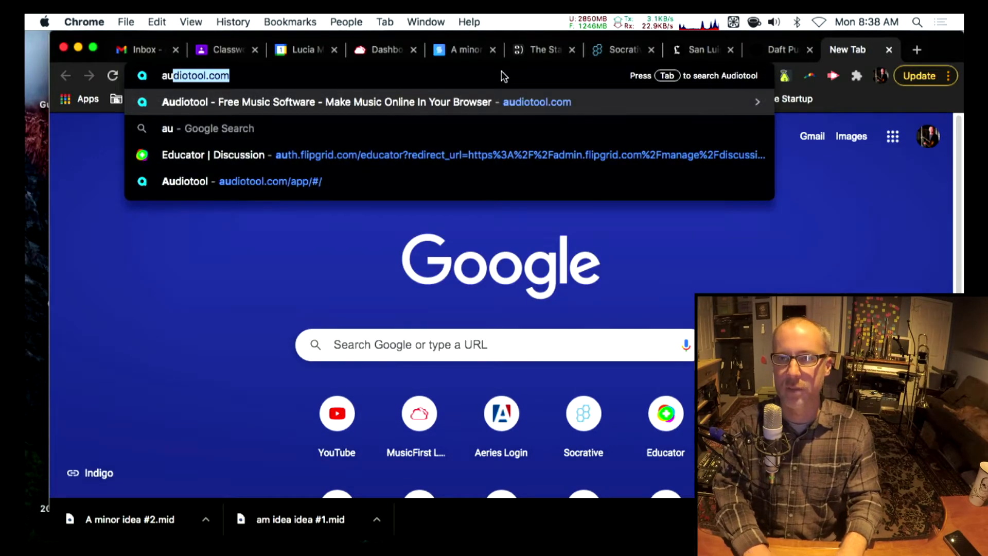
key(Return)
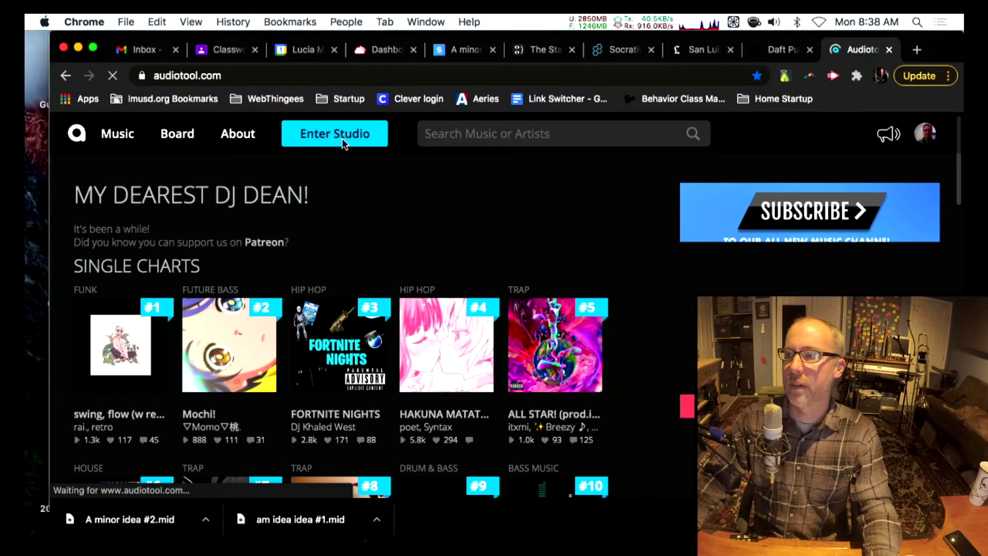
click(343, 144)
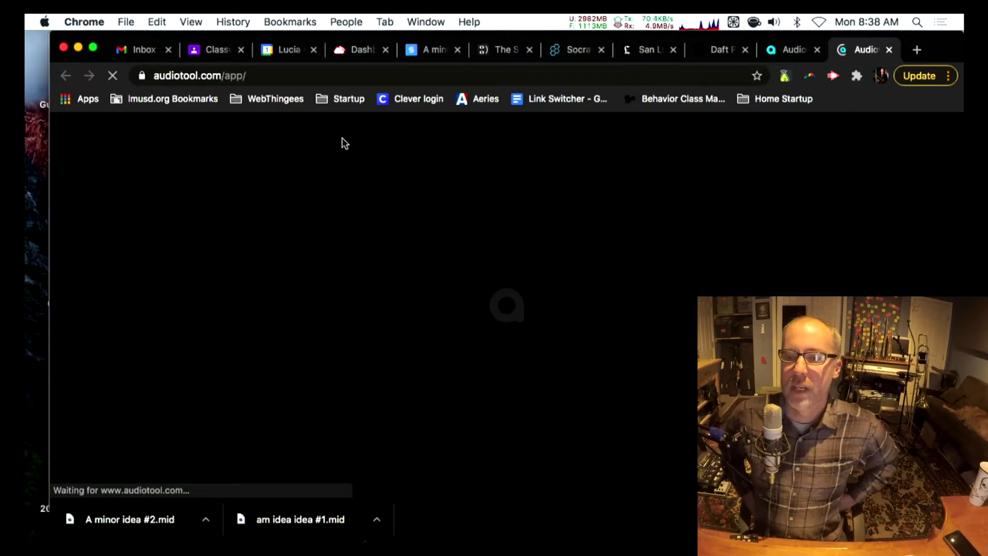
Close the Dashboard, Lucia Mar and San Luis browser tabs.
click(385, 49)
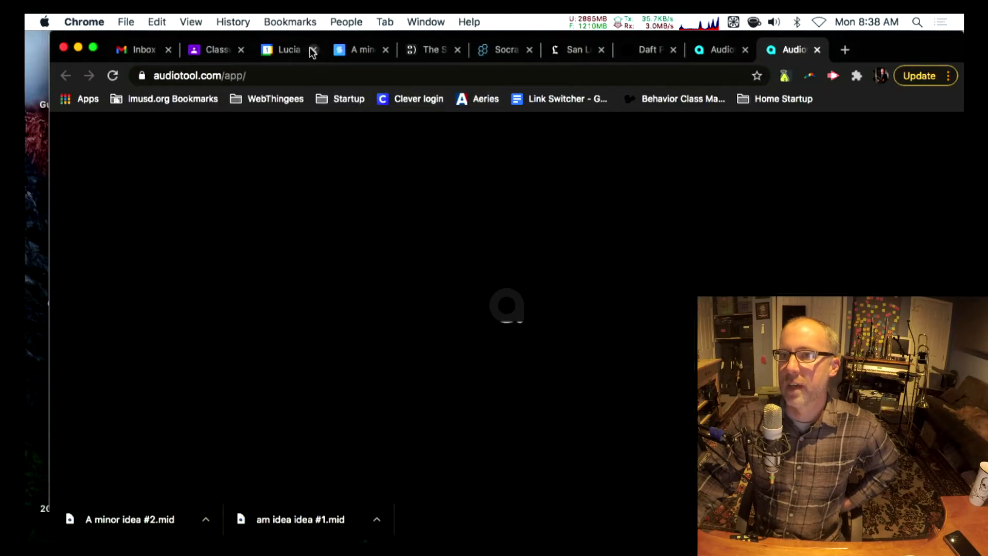
click(313, 49)
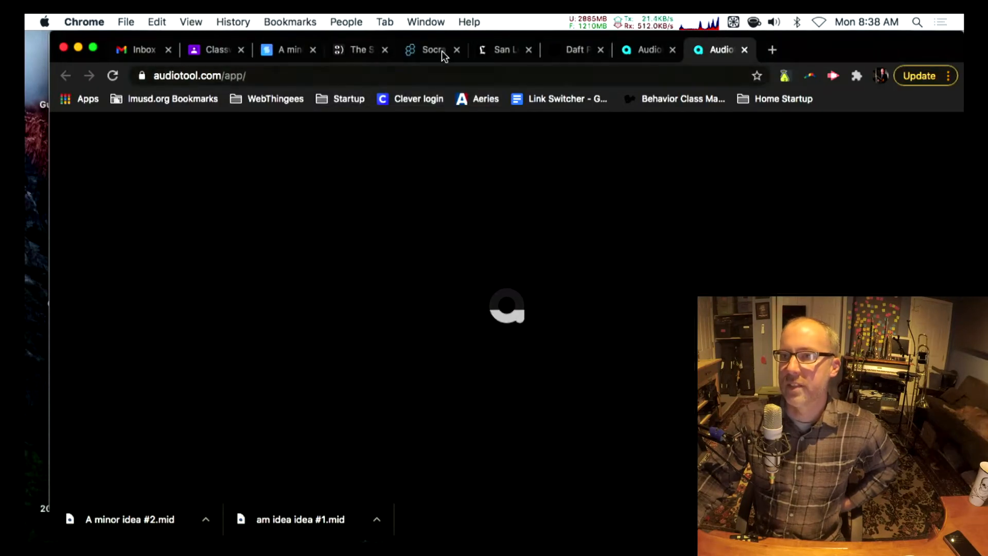
click(530, 50)
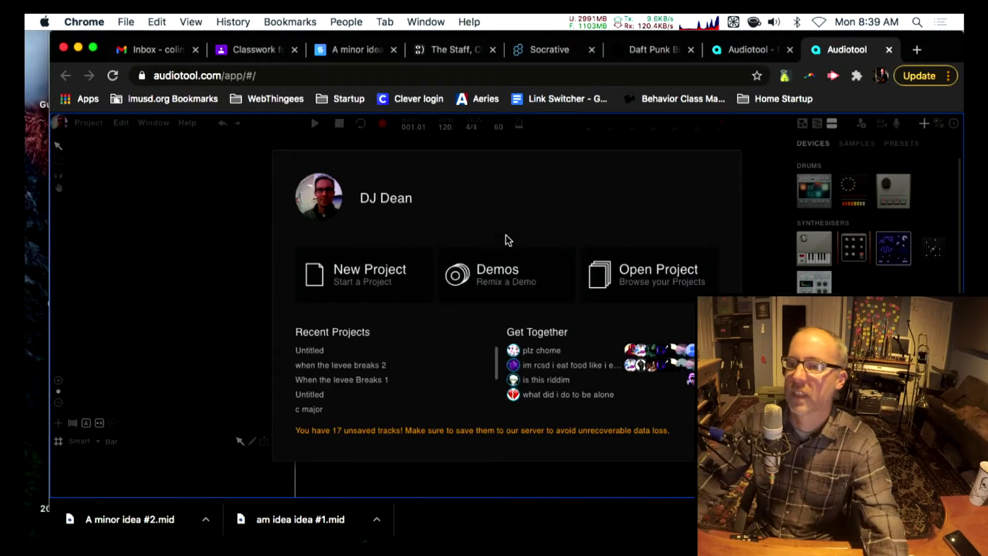
Start a new project and save it under the name "A minor Project".
click(358, 283)
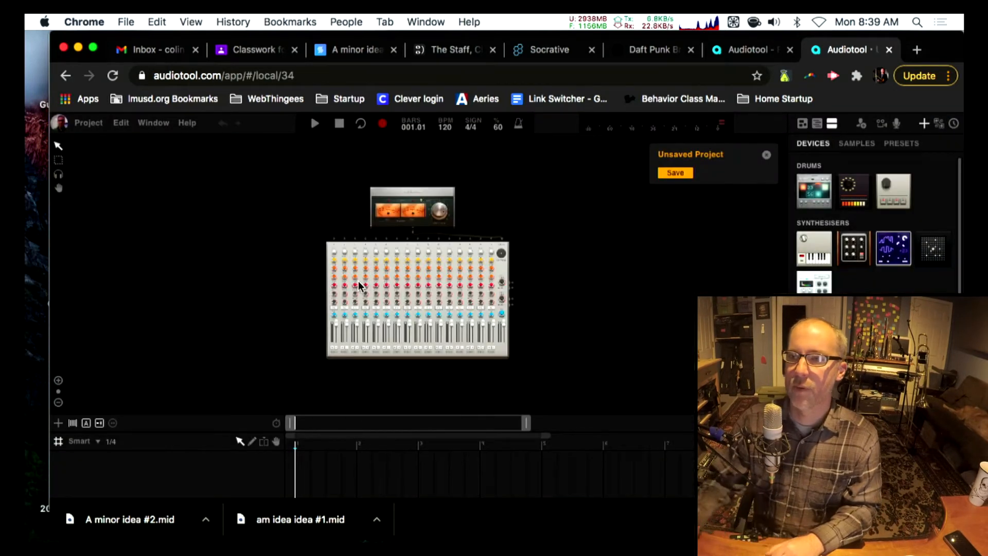
click(664, 173)
click(578, 177)
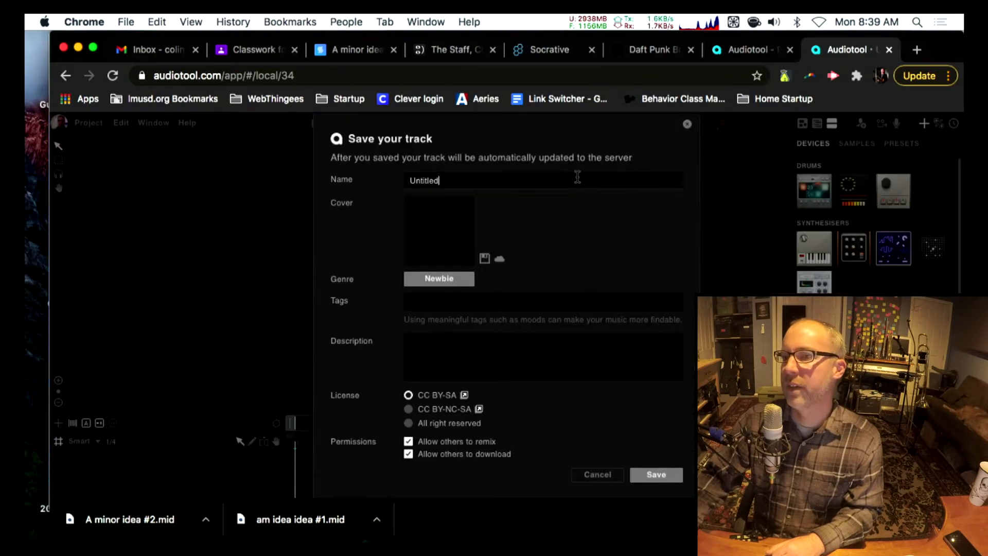
double_click(413, 178)
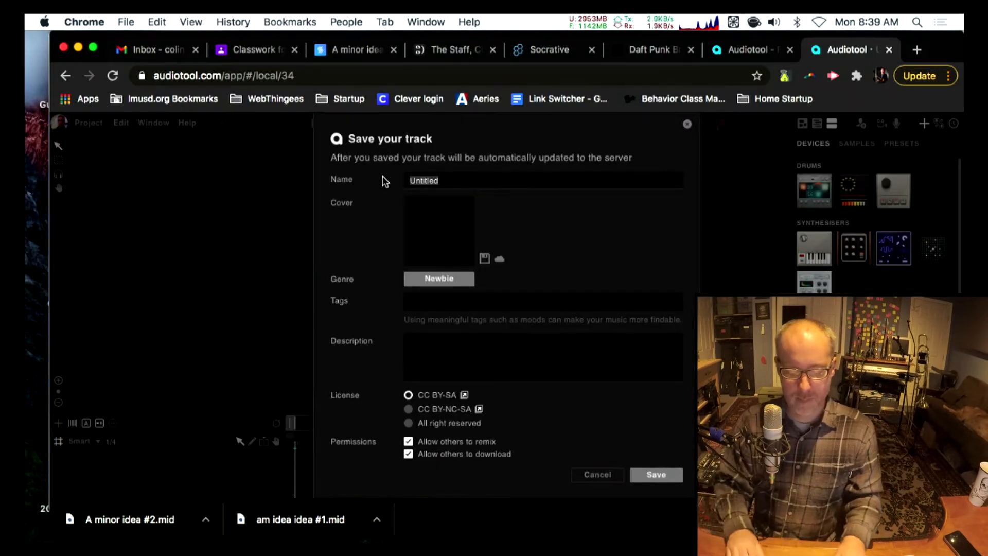
text(A minor Pro)
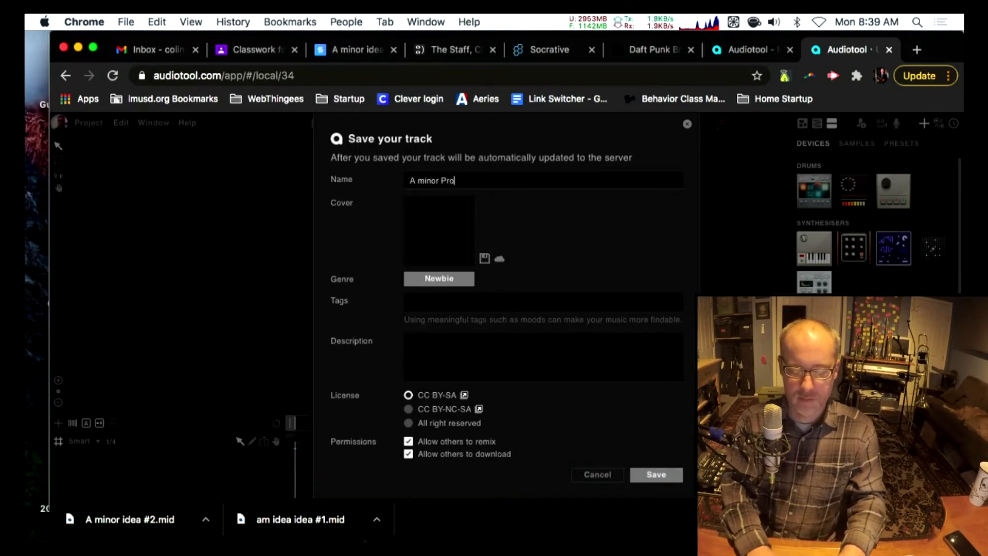
text(ject)
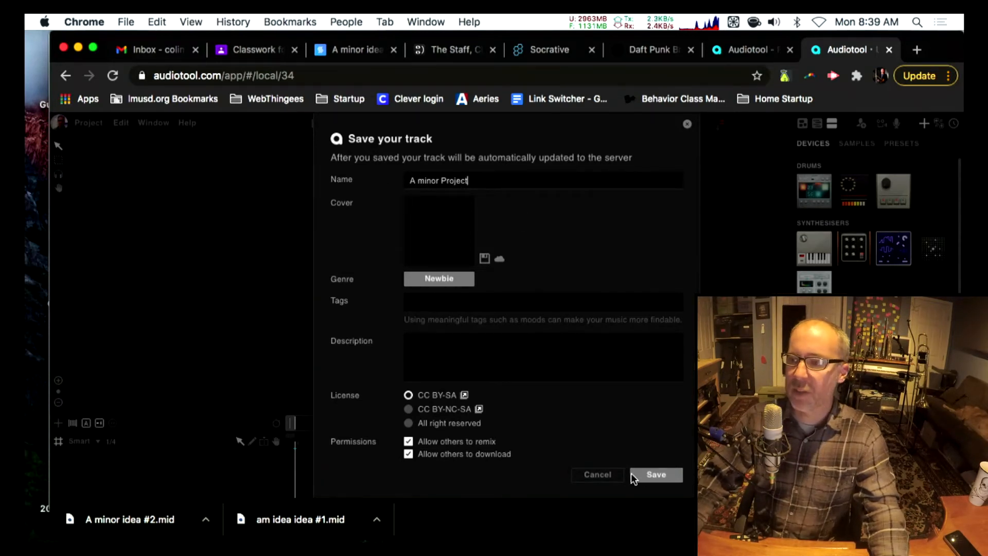
click(659, 478)
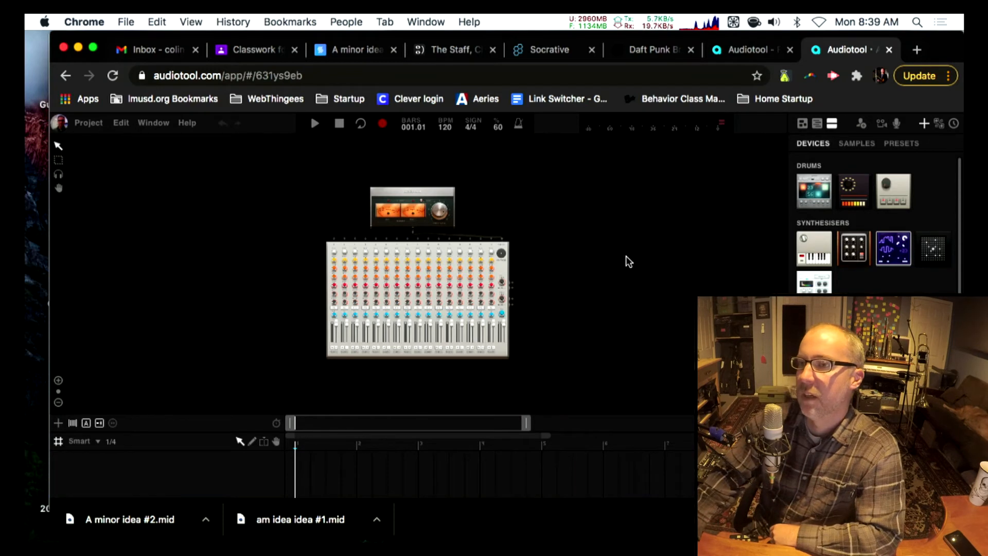
Add a Pulverisateur synthesiser to the project and dismiss its preset list.
drag(628, 262, 597, 254)
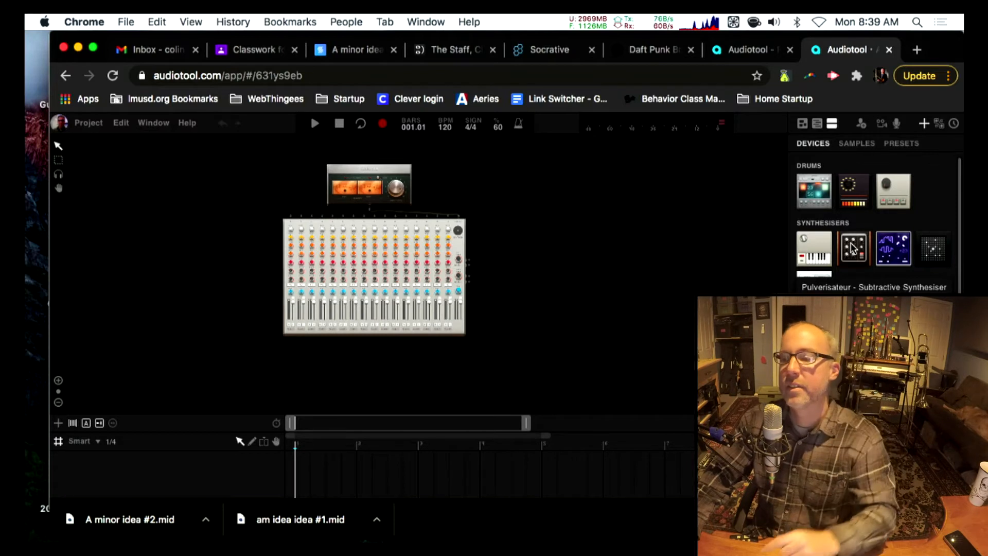
key(space)
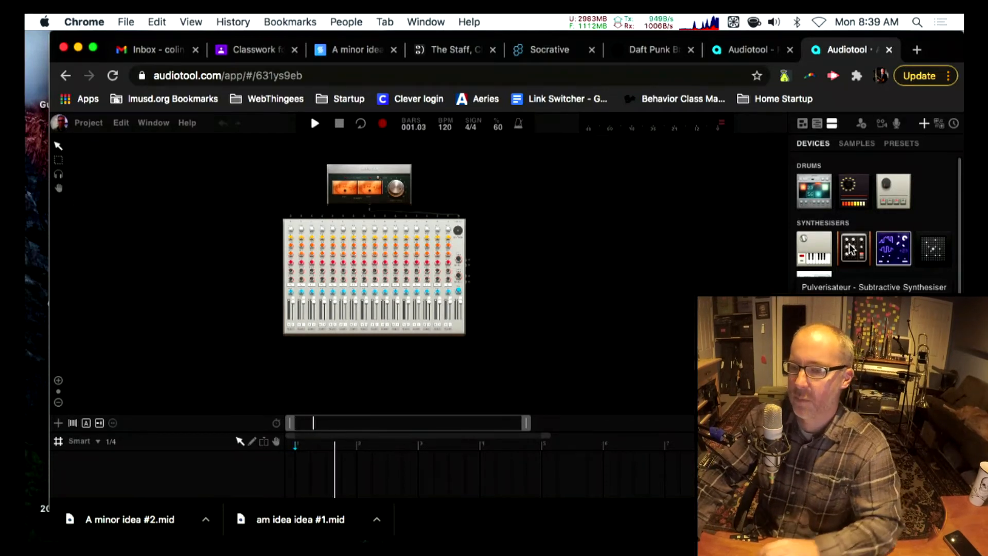
drag(347, 446, 288, 445)
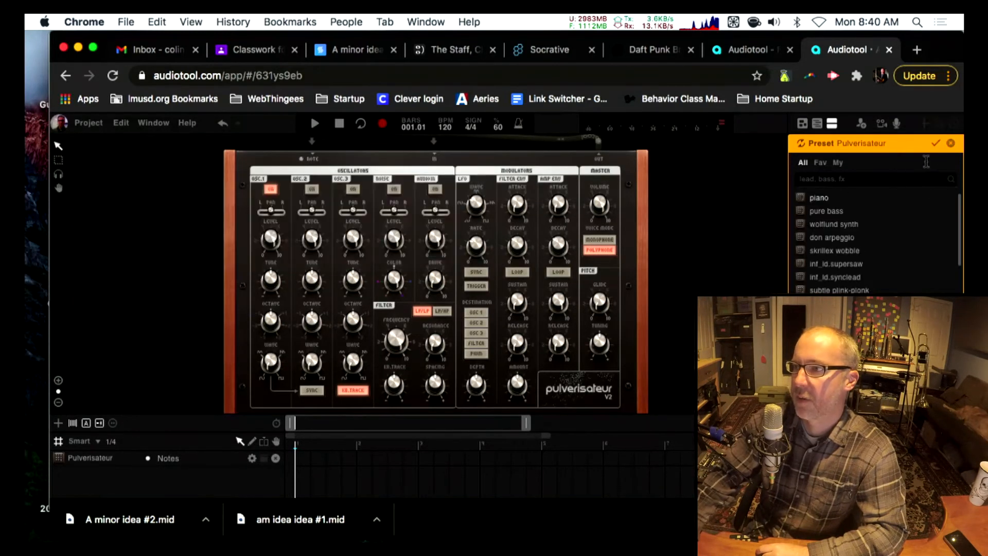
click(951, 143)
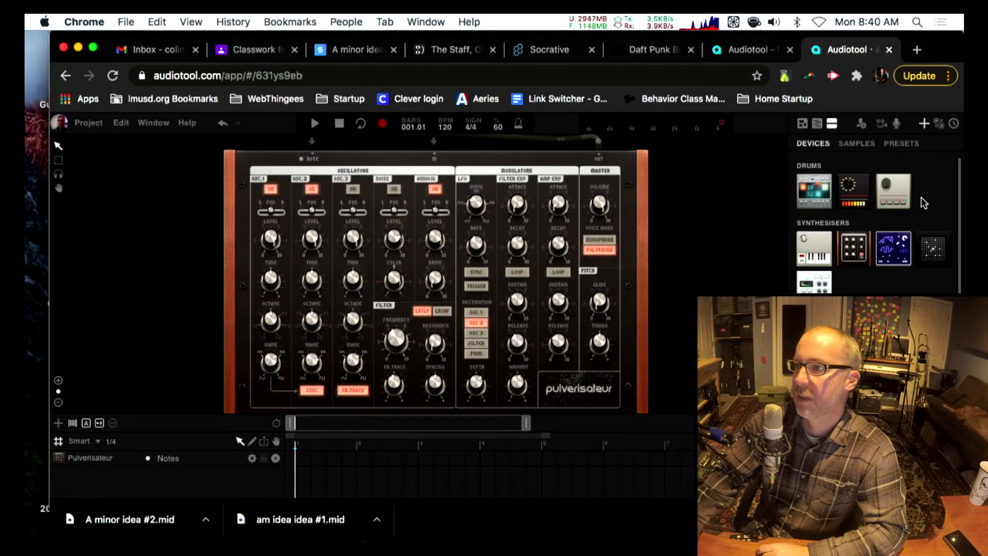
Add two more Pulverisateur synthesisers, dismissing the preset list and on-screen keyboard of each.
double_click(869, 257)
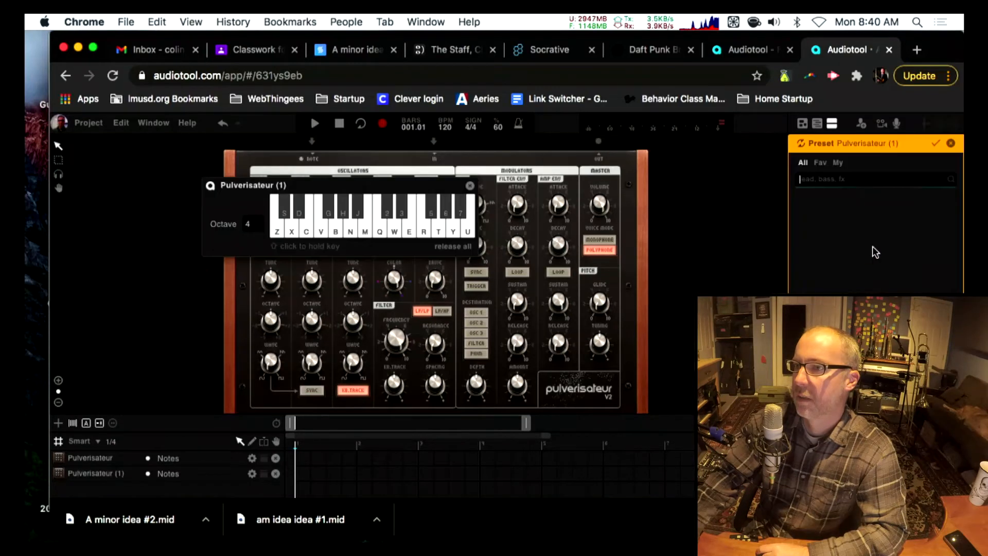
click(951, 144)
click(470, 185)
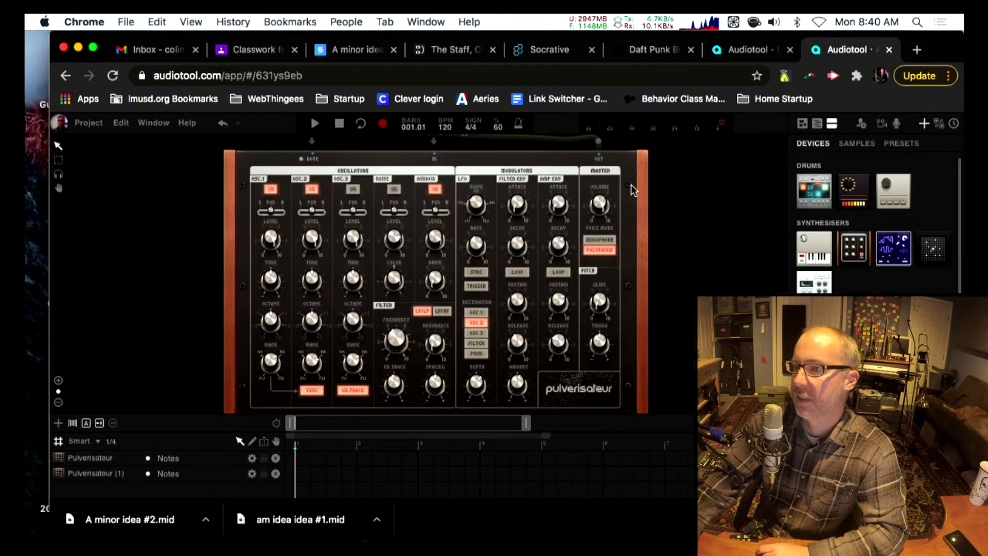
double_click(854, 254)
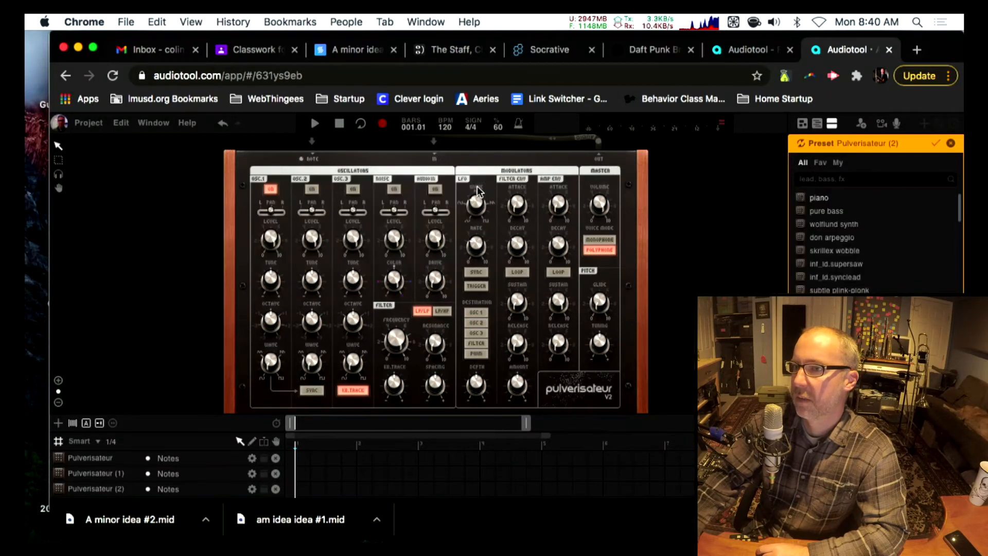
click(470, 186)
click(950, 146)
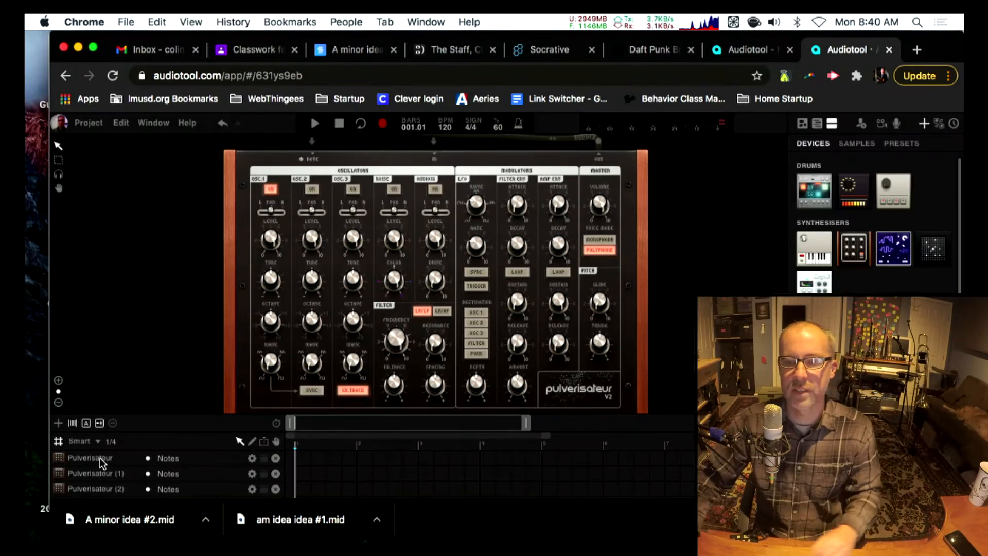
Enlarge the timeline area and rename the first Pulverisateur track as Melody.
drag(151, 380, 159, 248)
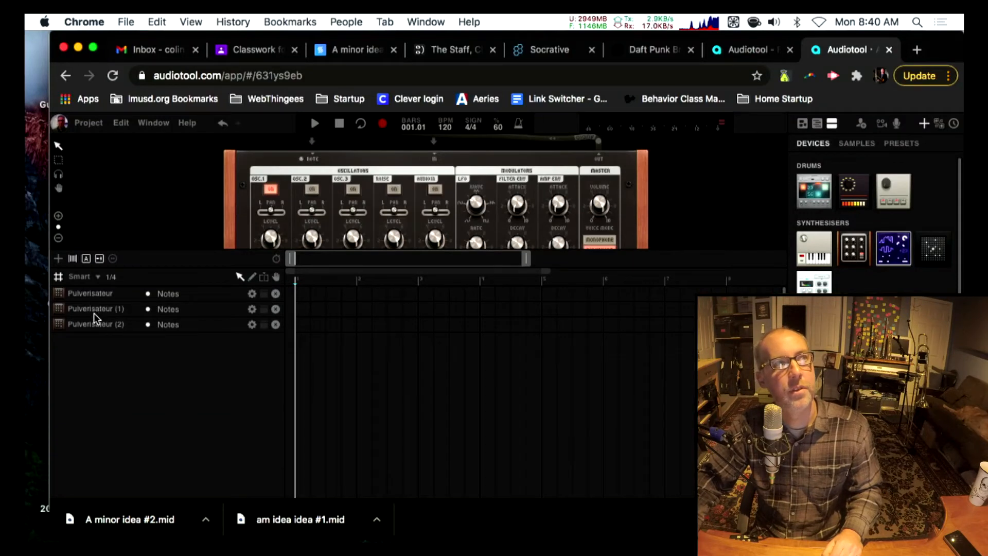
click(92, 293)
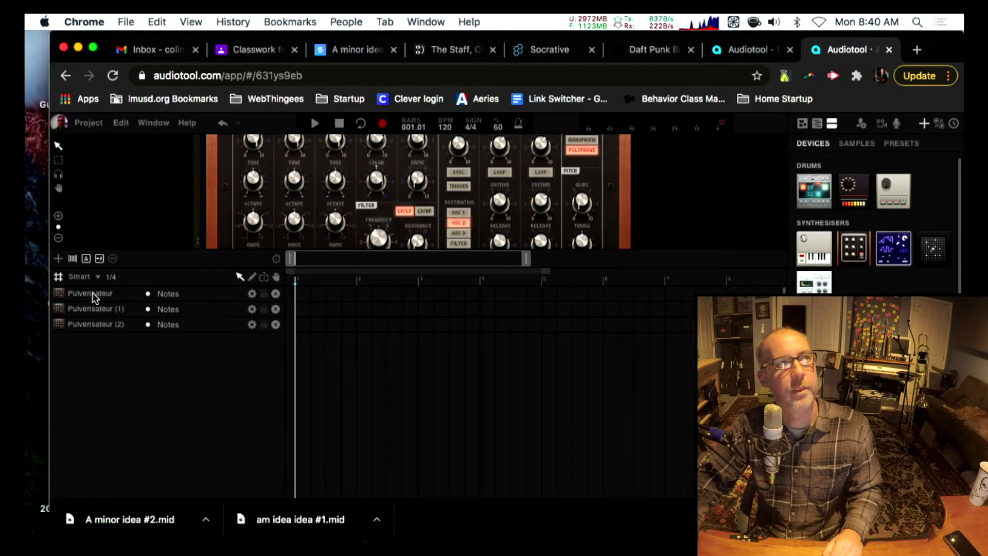
text(Melody)
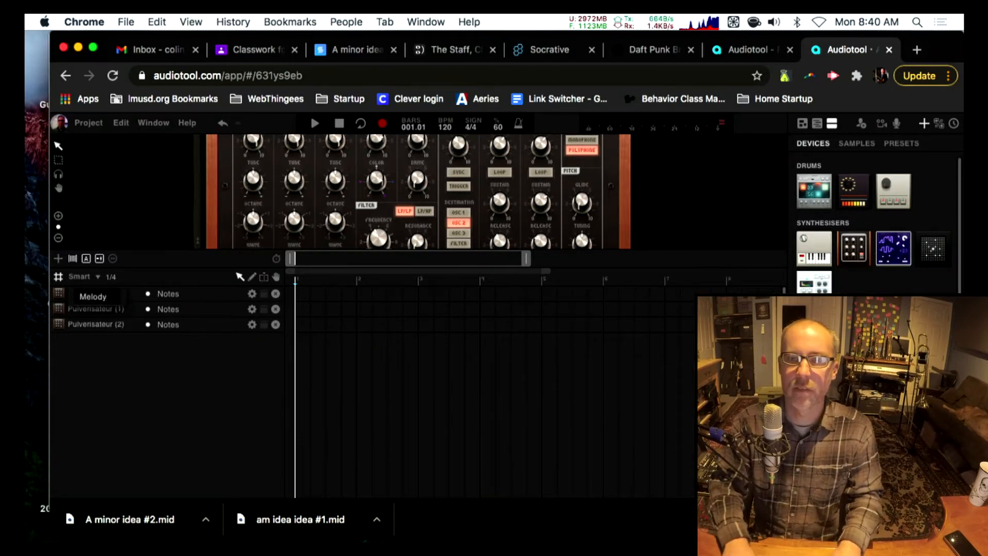
key(Return)
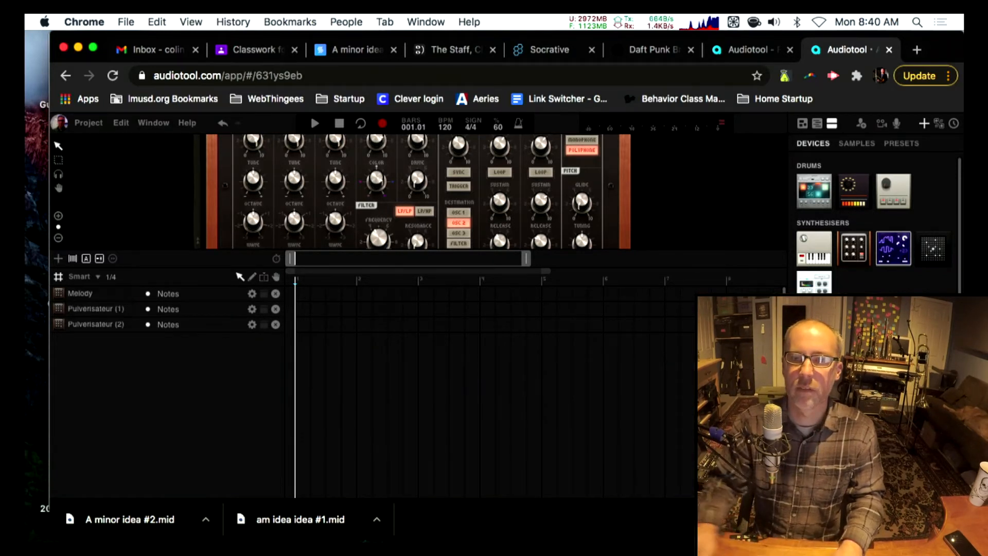
Rename the second Pulverisateur track as Chords and the third one as Bass.
double_click(84, 310)
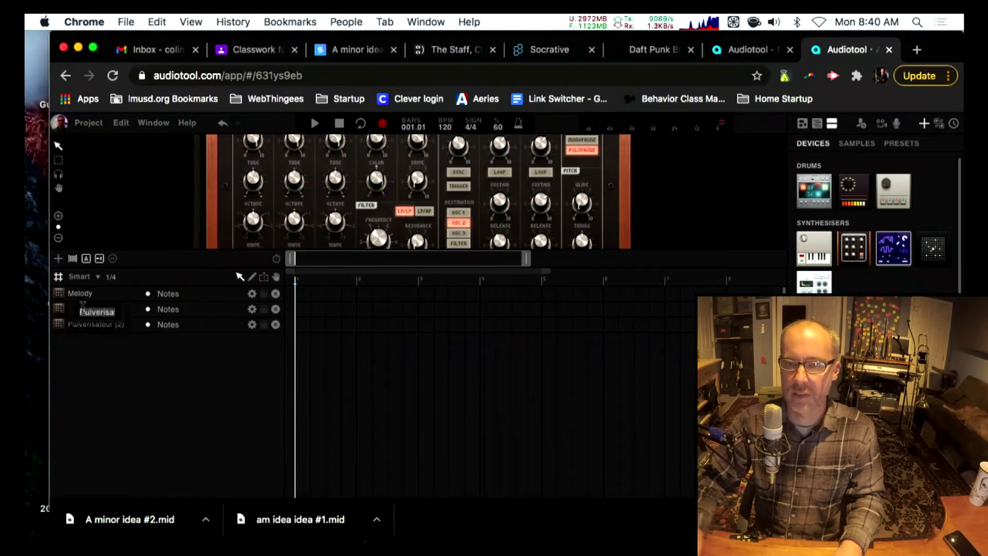
text(Chords)
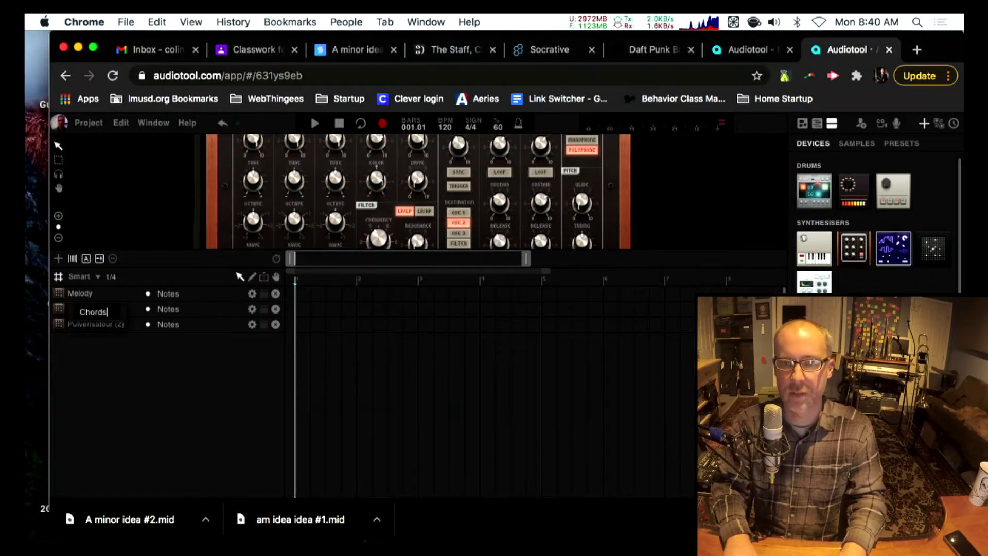
key(Return)
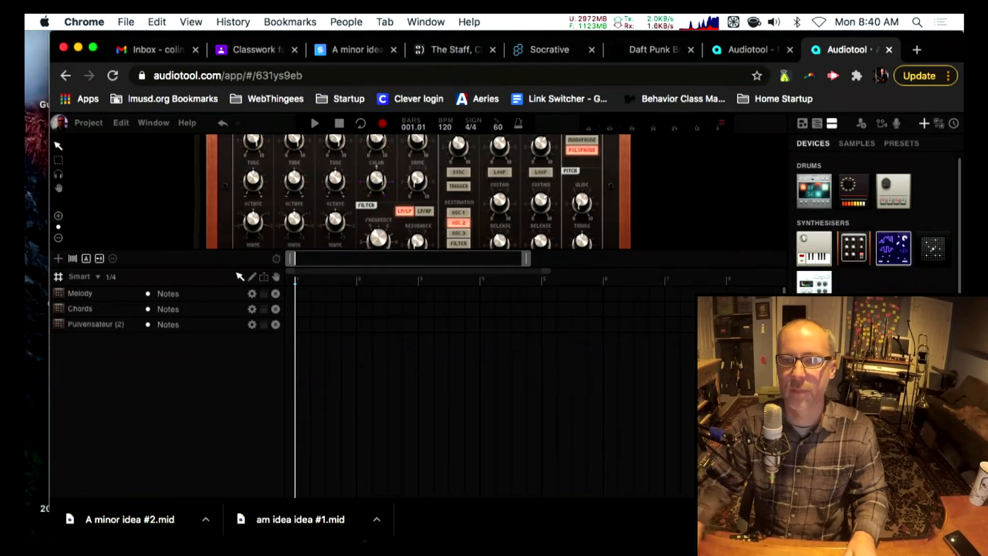
double_click(87, 324)
text(B)
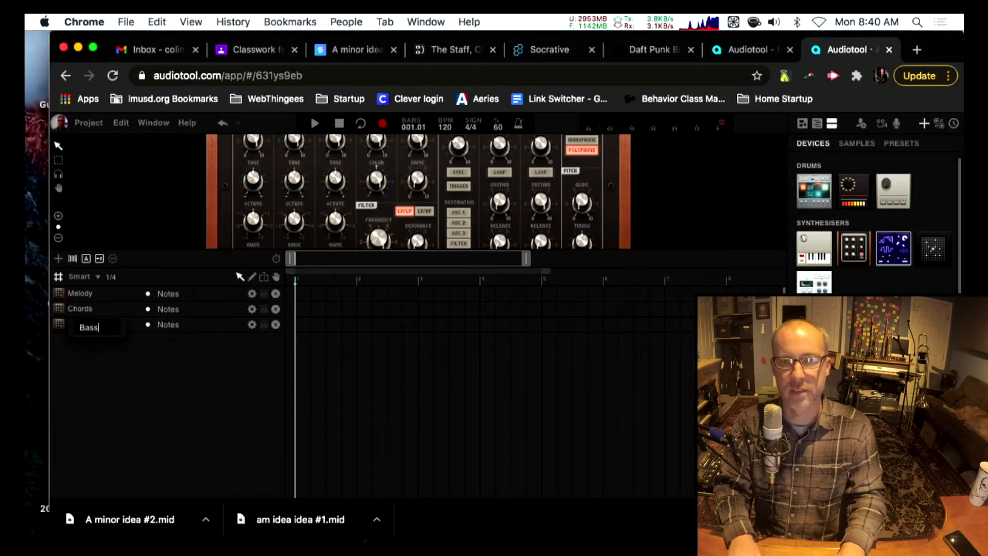
text(ass)
key(Return)
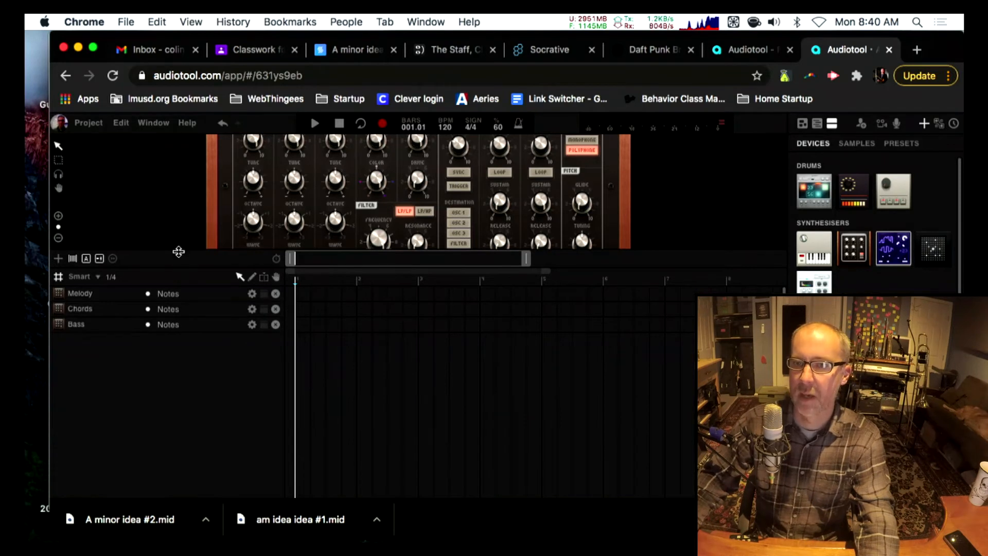
Import the MIDI file "am idea idea #1.mid" from Downloads into the Melody Pulverisateur.
drag(179, 252, 171, 287)
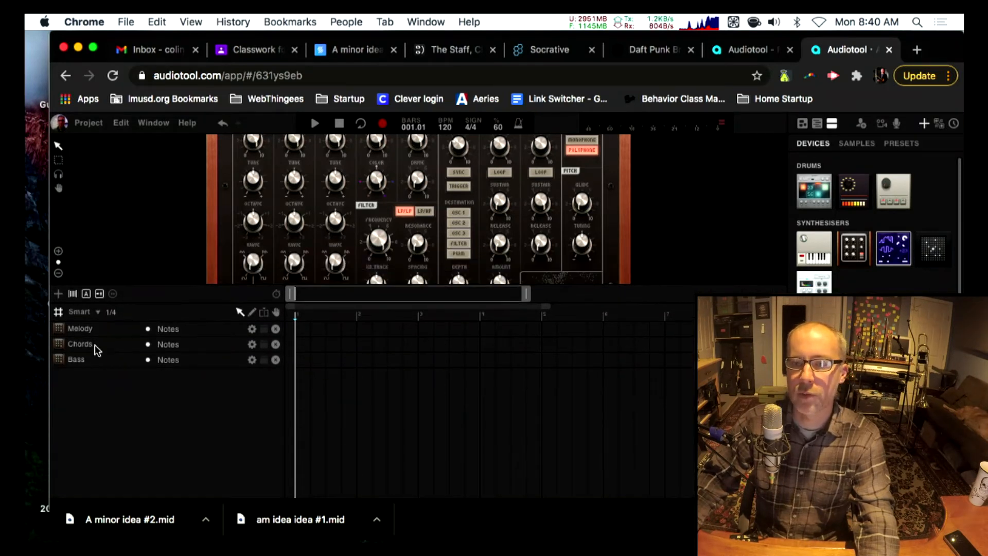
click(73, 327)
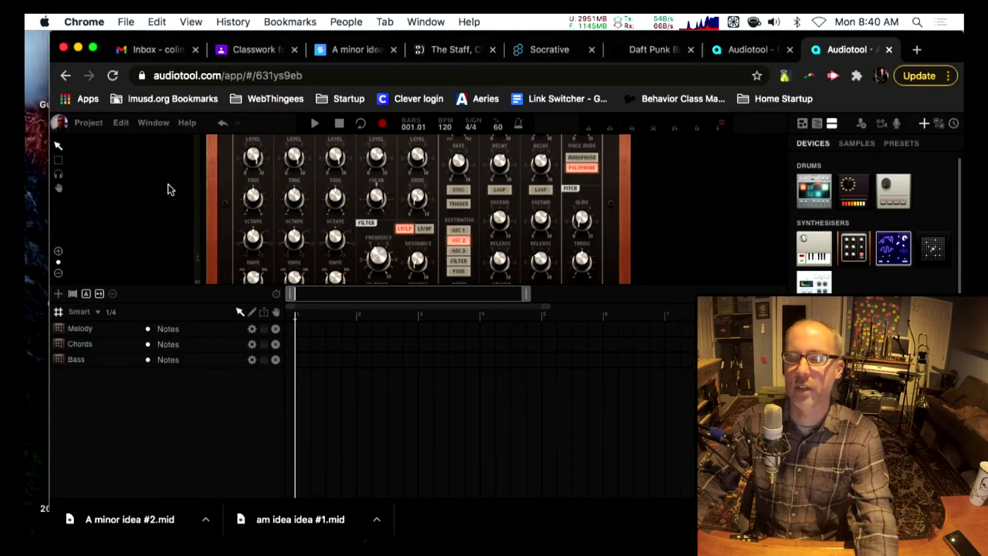
scroll(755, 215, down, 5)
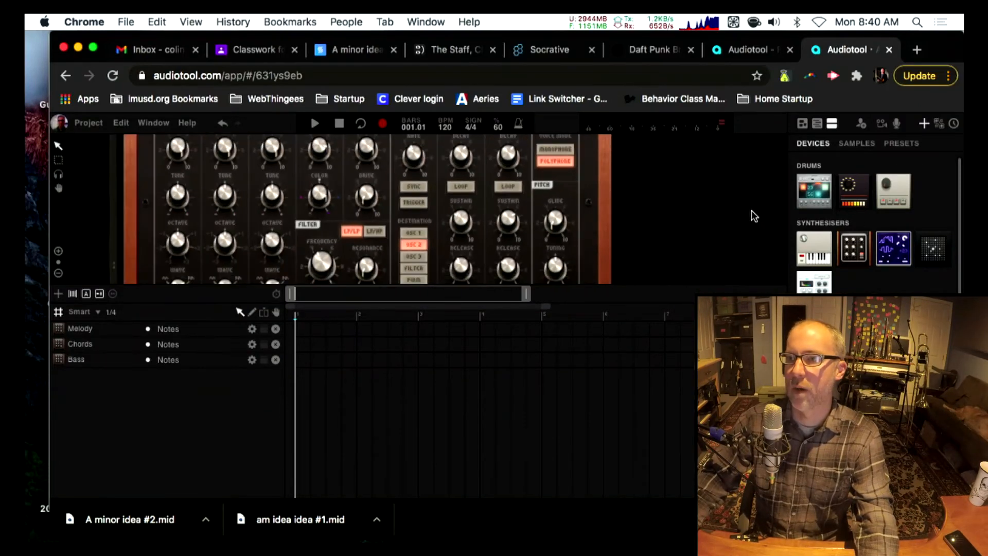
scroll(749, 208, down, 4)
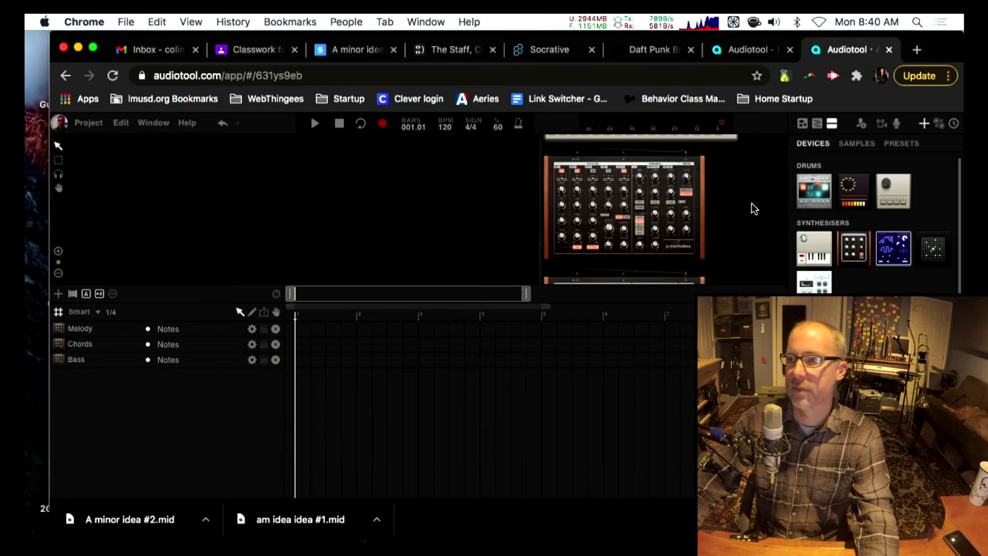
drag(751, 207, 679, 194)
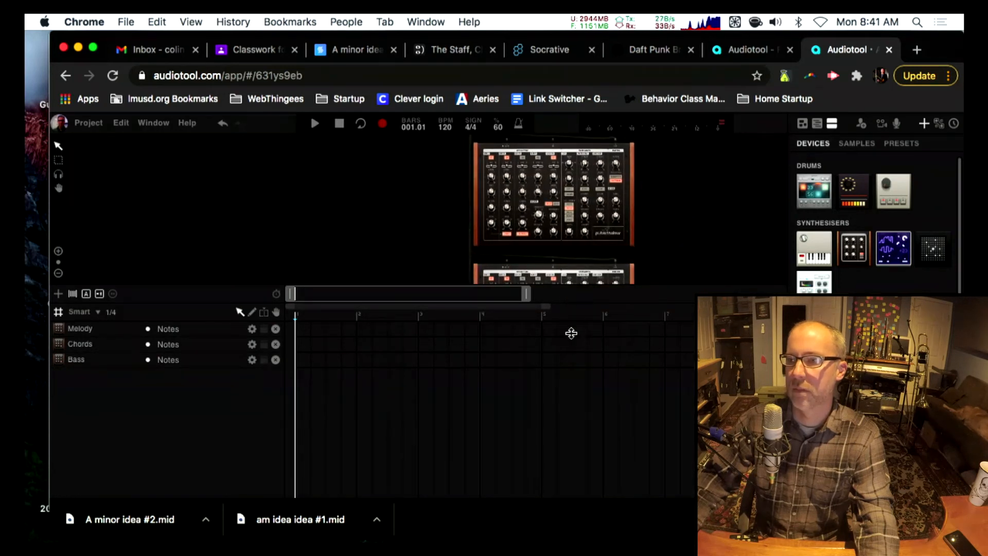
mouse_move(572, 334)
mouse_down()
mouse_move(590, 445)
mouse_move(584, 327)
mouse_up()
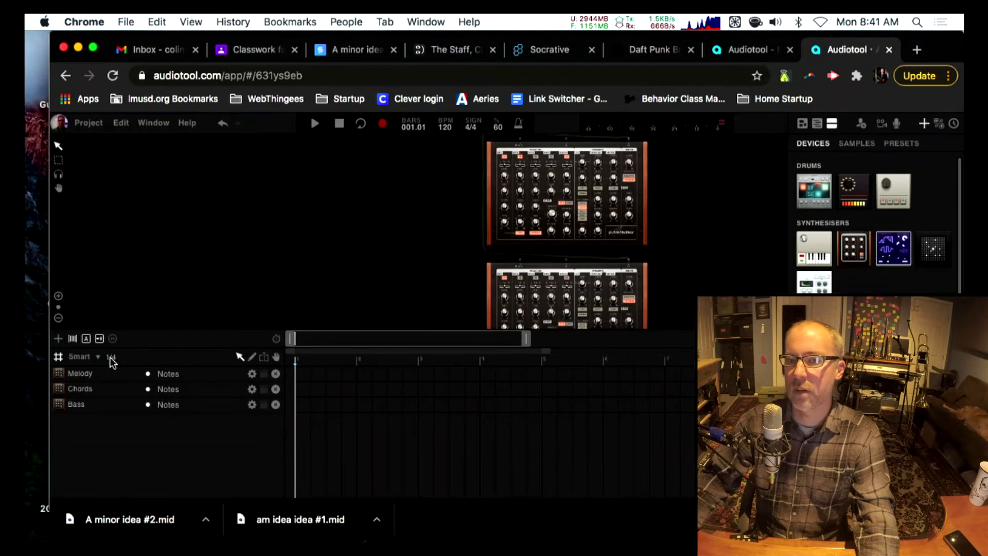
click(70, 373)
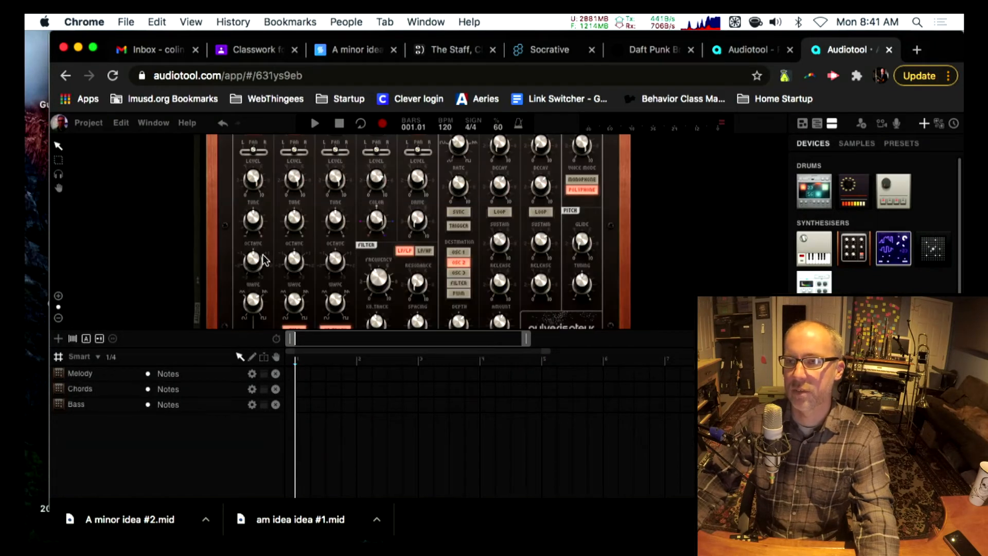
right_click(595, 207)
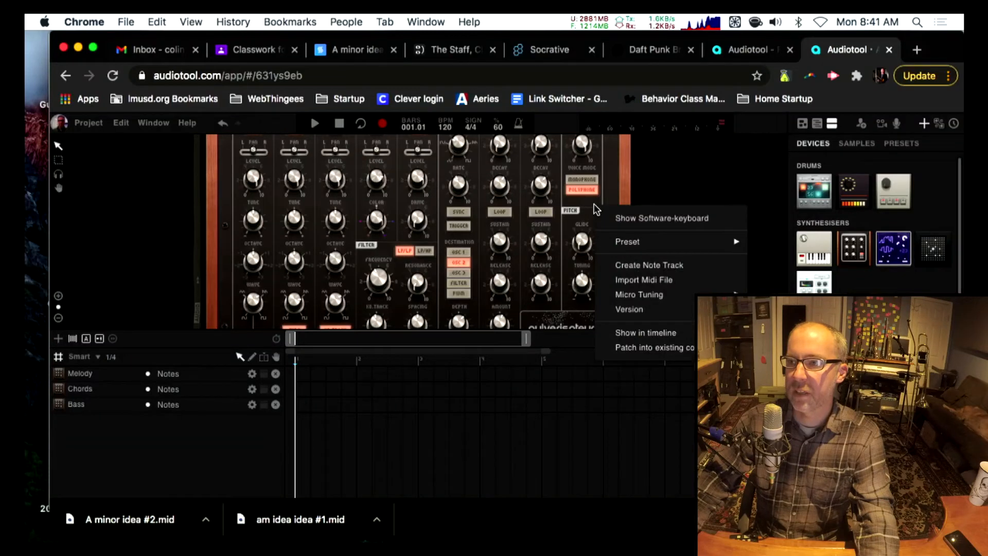
click(618, 279)
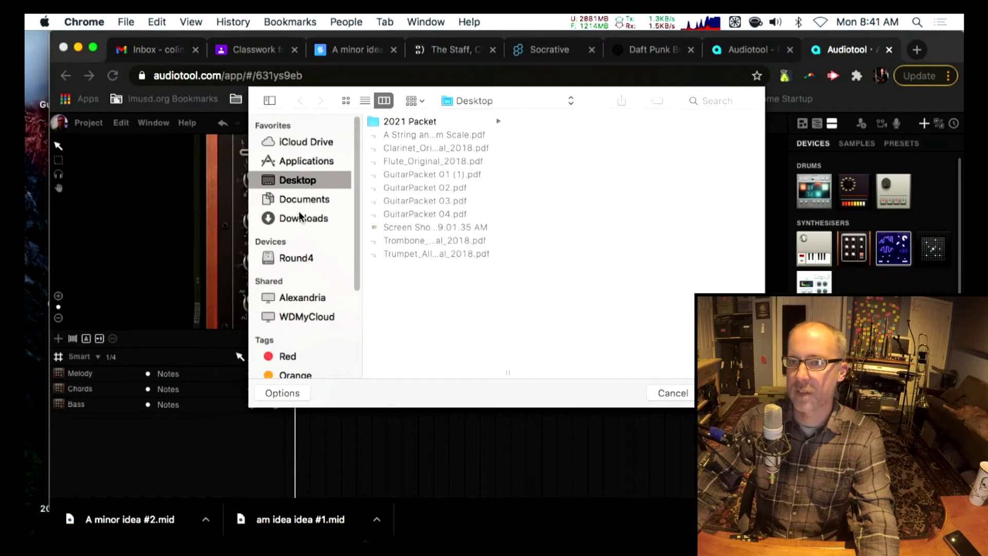
click(302, 219)
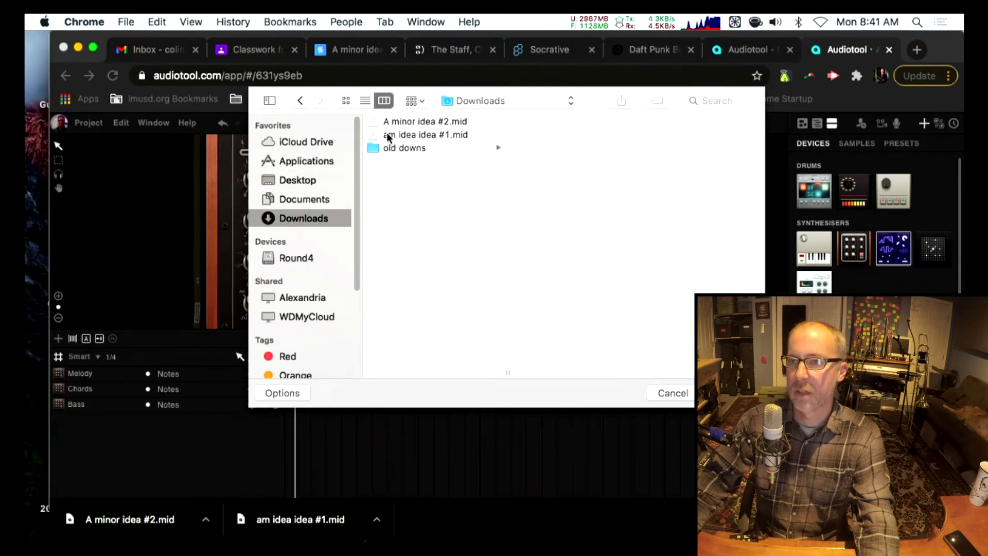
click(388, 136)
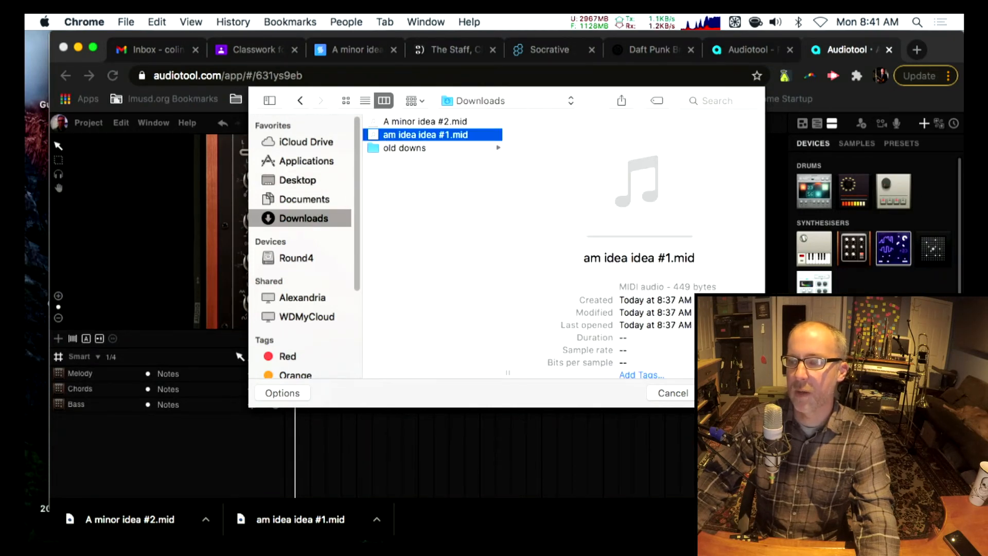
key(Return)
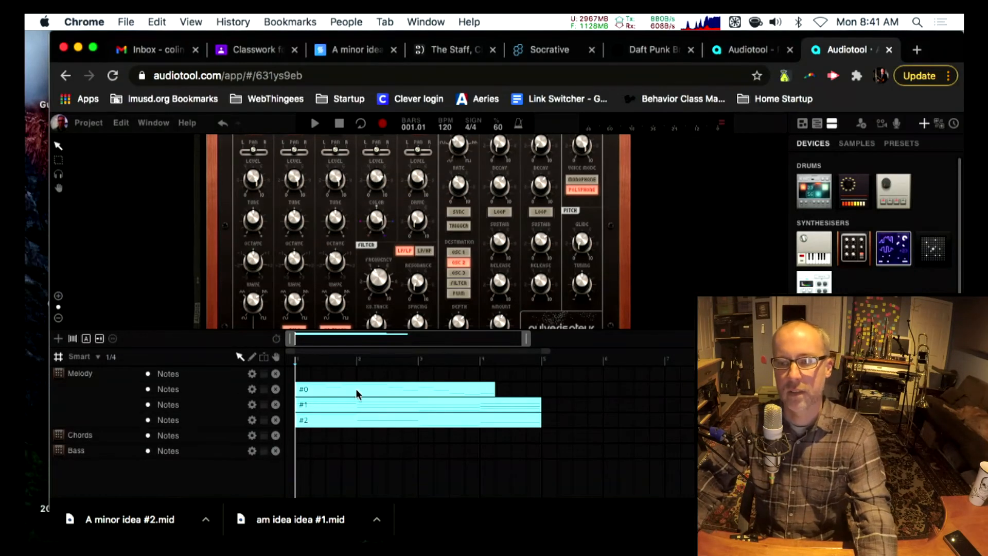
Extend note region #0 at its end to a duration of four bars and return to the track overview.
mouse_move(496, 390)
mouse_down()
mouse_move(540, 390)
mouse_move(498, 389)
mouse_up()
double_click(485, 390)
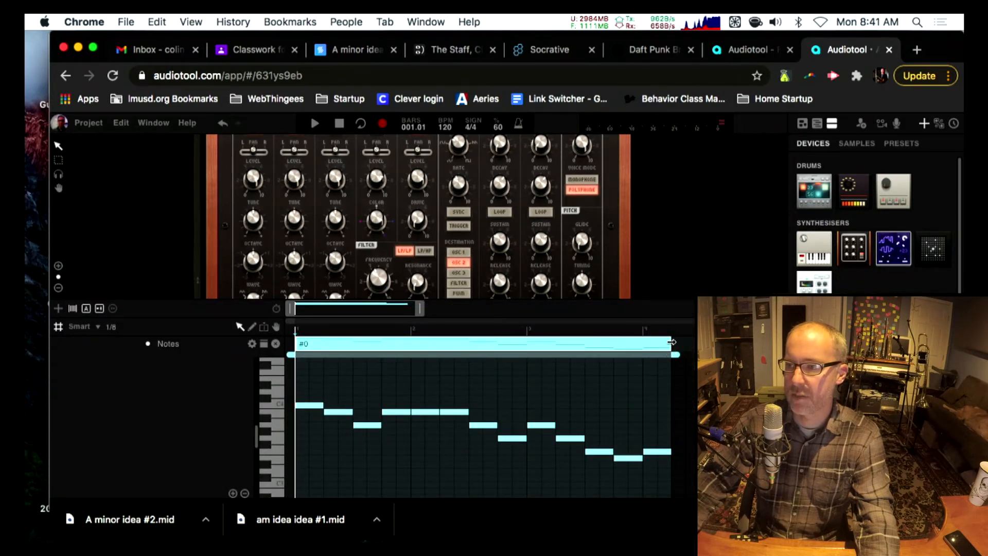
drag(671, 343, 759, 354)
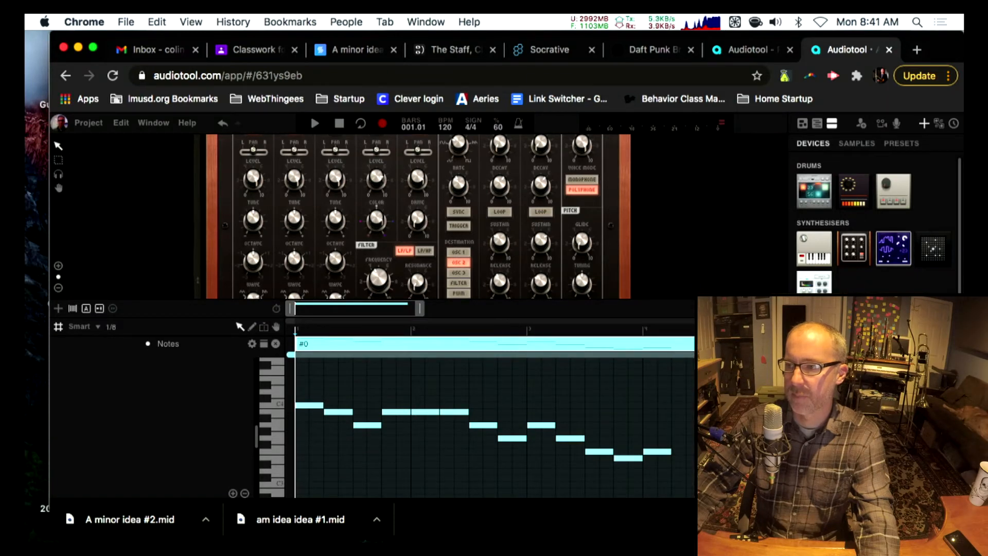
double_click(706, 344)
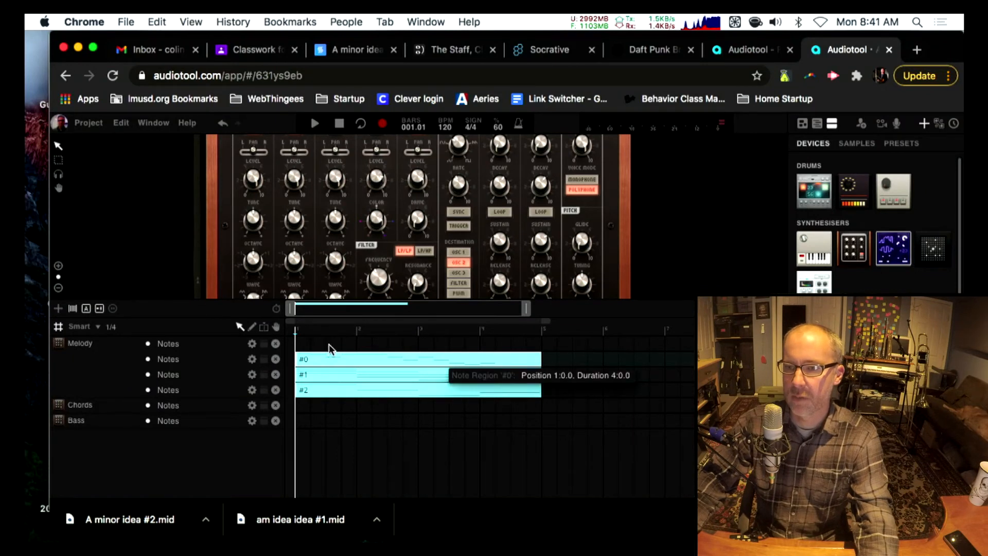
Distribute the imported note regions: #0 to Melody's first note track, #1 to Chords and #2 to Bass.
drag(329, 354, 329, 345)
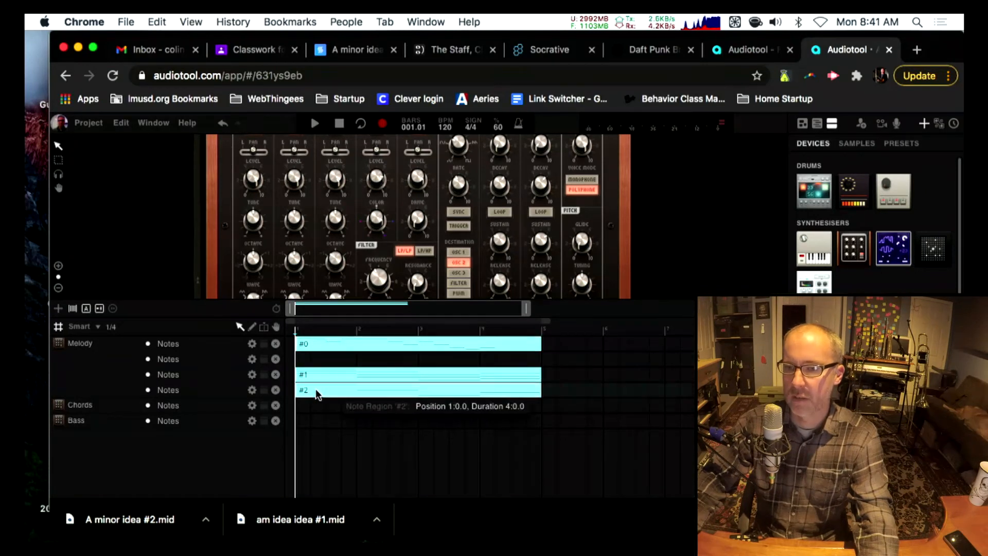
drag(316, 387, 304, 418)
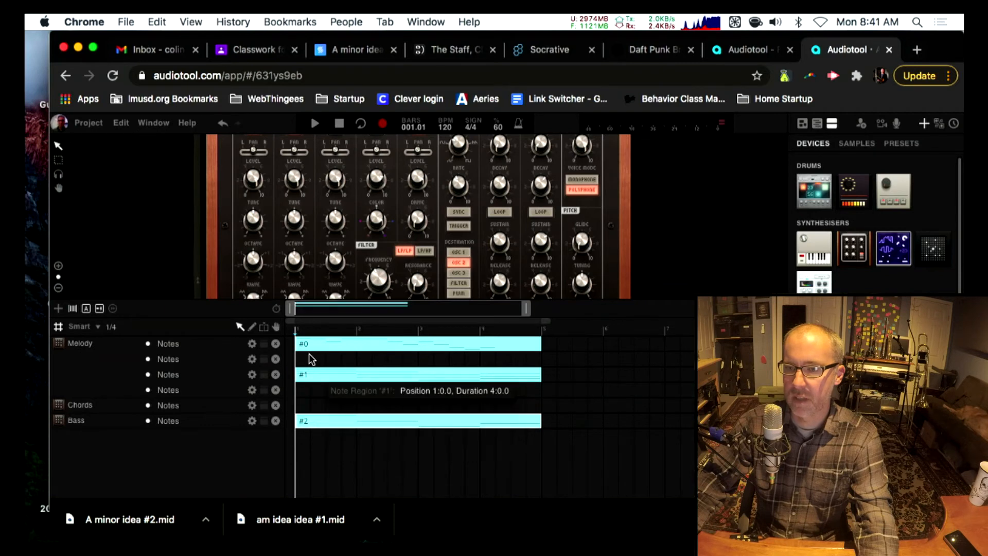
drag(312, 371, 307, 403)
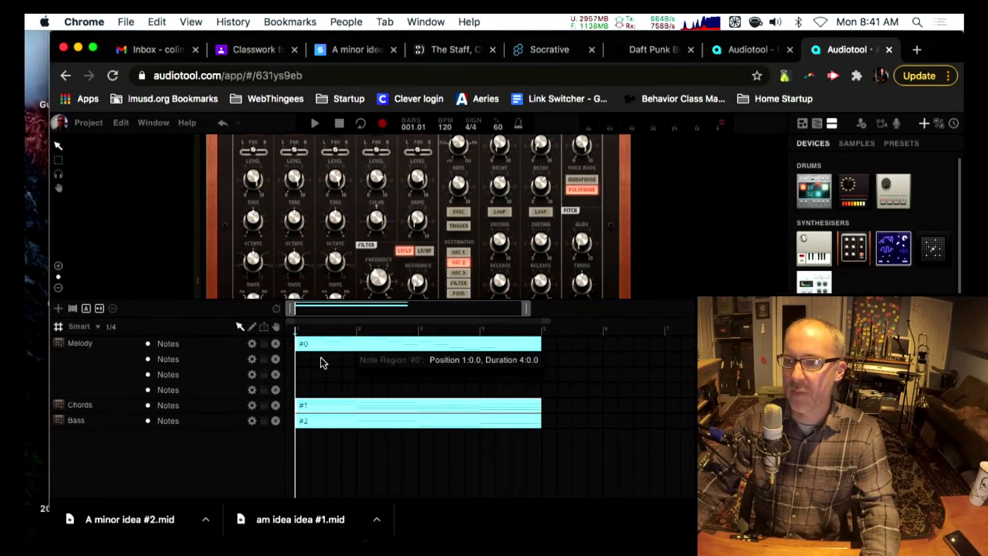
Delete the three empty note tracks under Melody and play back the arrangement from the start.
click(276, 363)
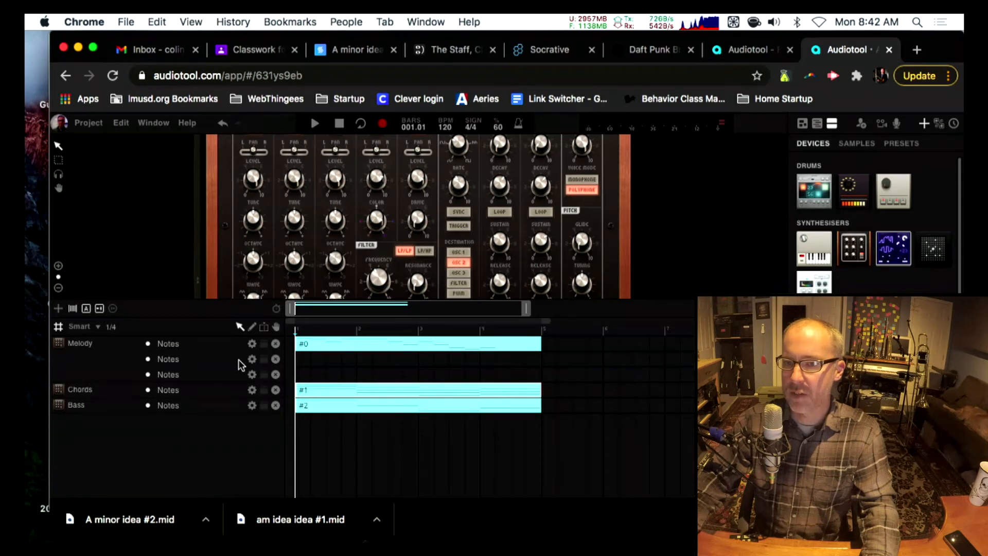
click(276, 365)
click(276, 360)
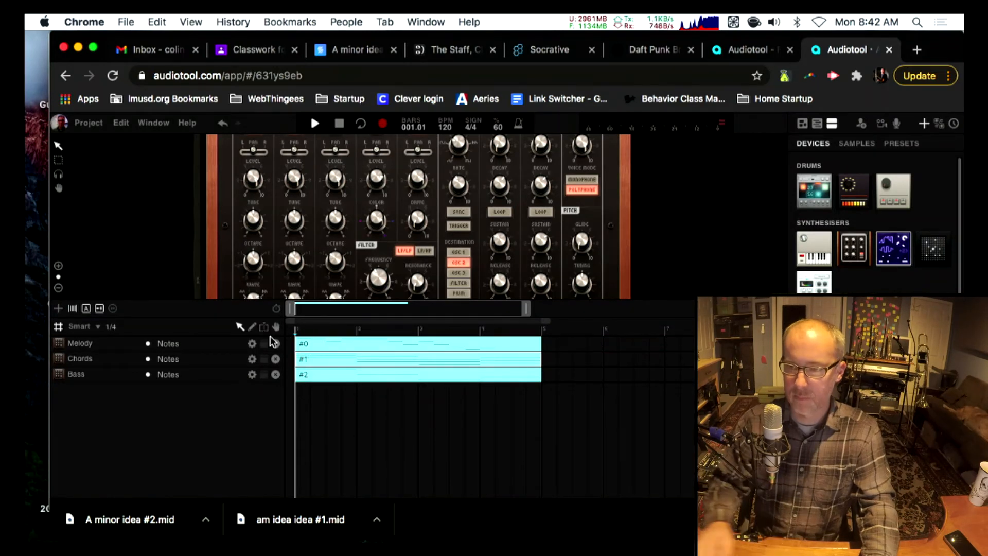
key(space)
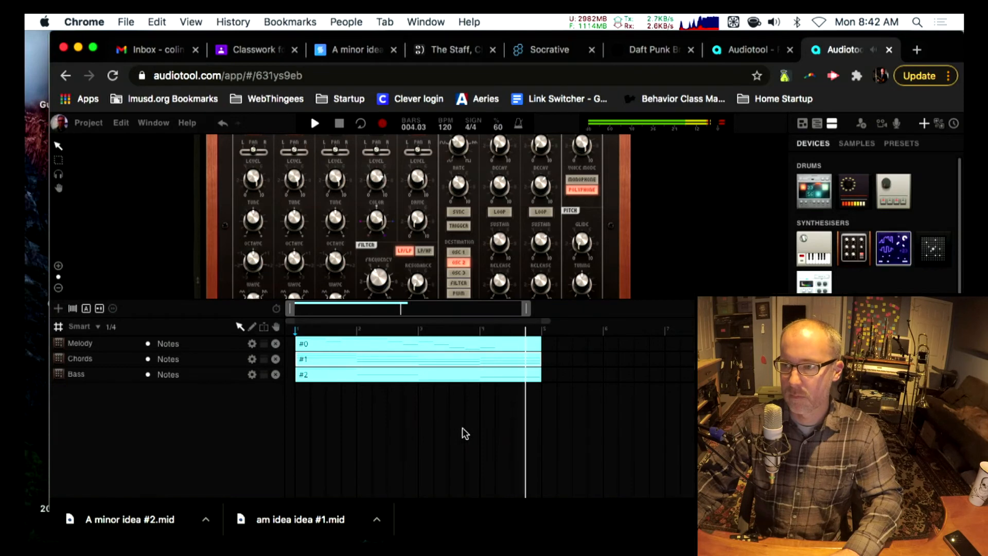
Place the playhead at bar 6 and import the MIDI file "A minor idea #2.mid" from Downloads into the Melody Pulverisateur.
click(557, 330)
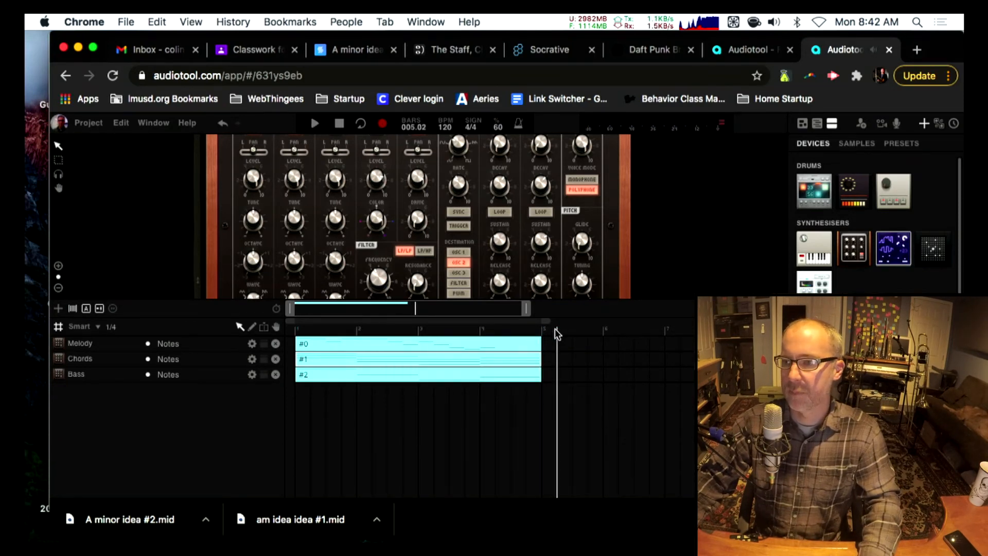
click(542, 330)
click(588, 331)
click(603, 330)
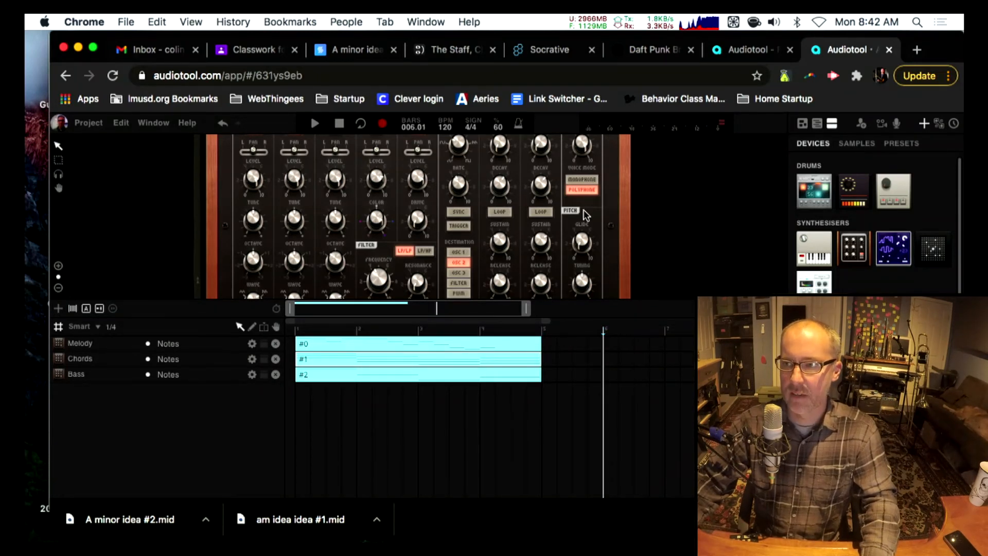
right_click(600, 207)
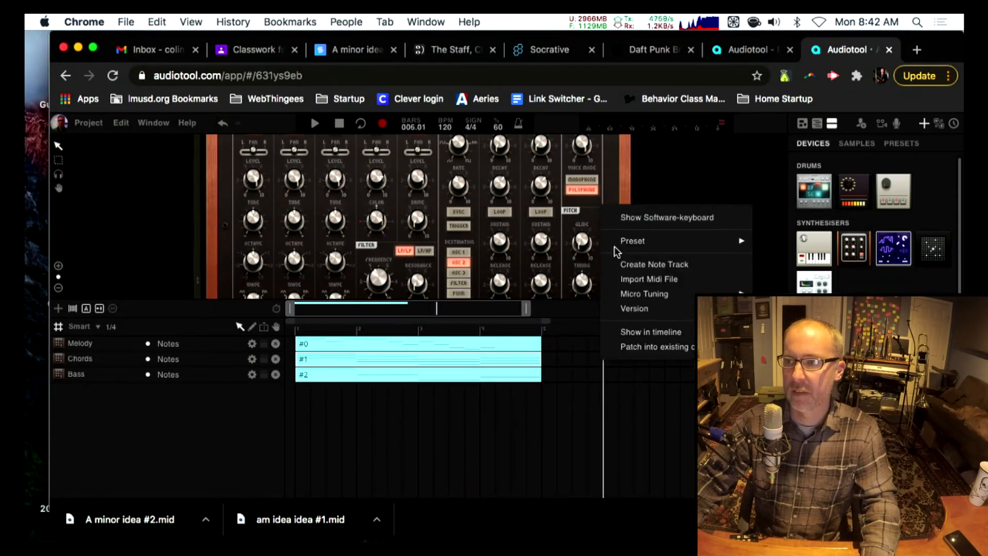
click(620, 279)
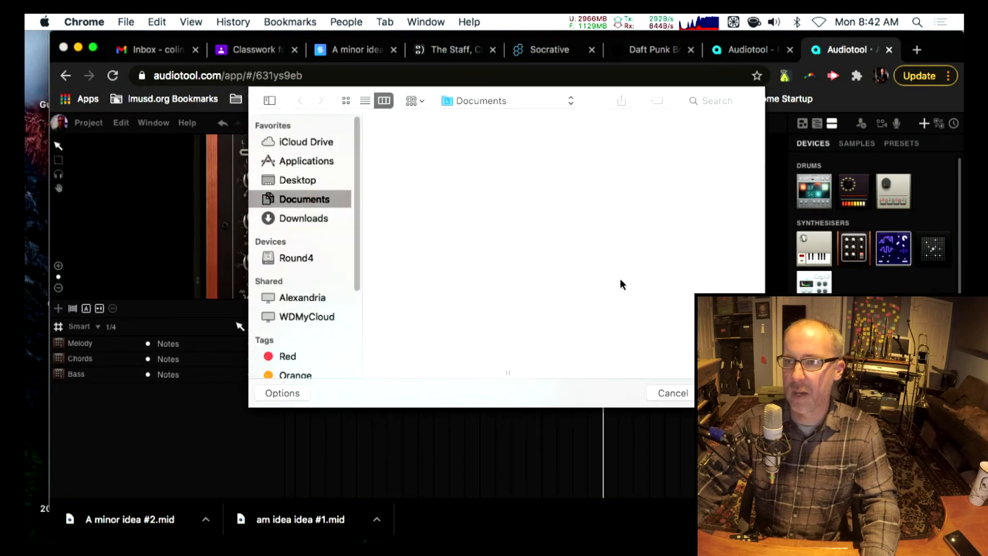
click(400, 122)
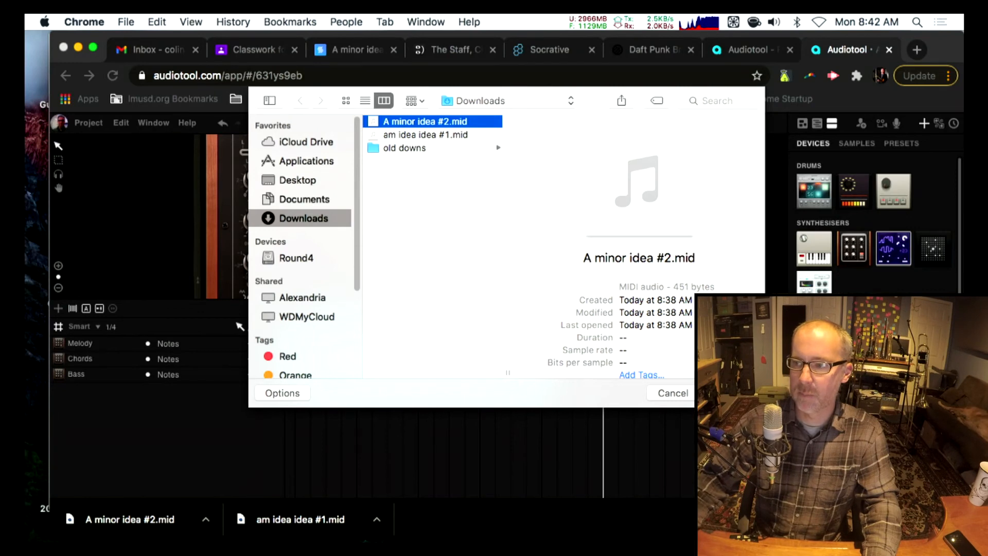
click(733, 393)
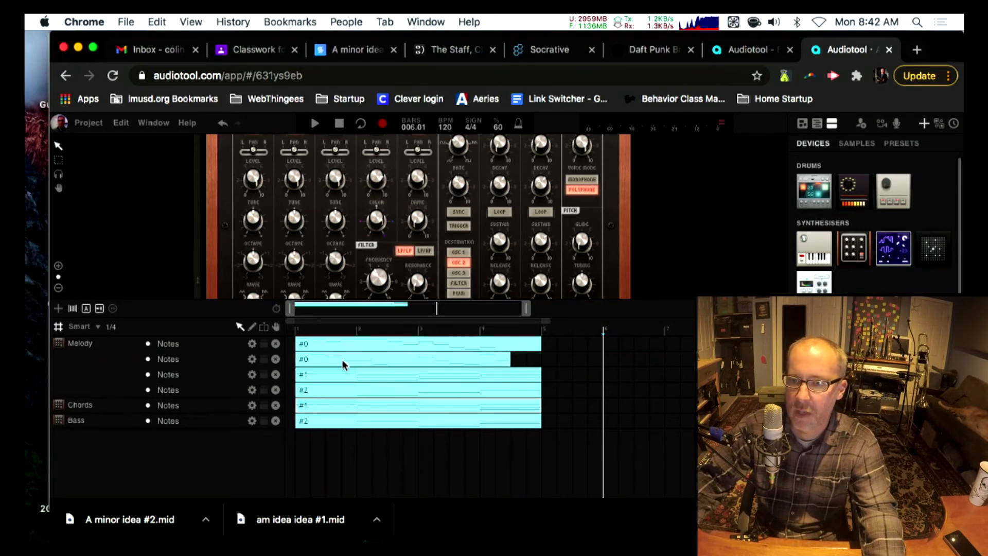
Move the newly imported note regions #0, #1 and #2 under Melody so that they start at bar 5.
drag(321, 359, 565, 367)
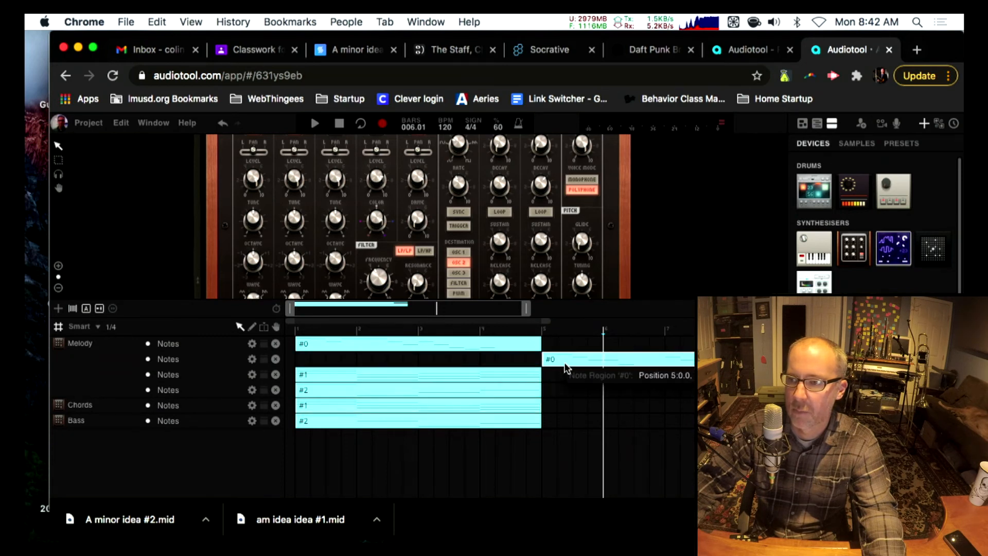
drag(424, 374, 568, 379)
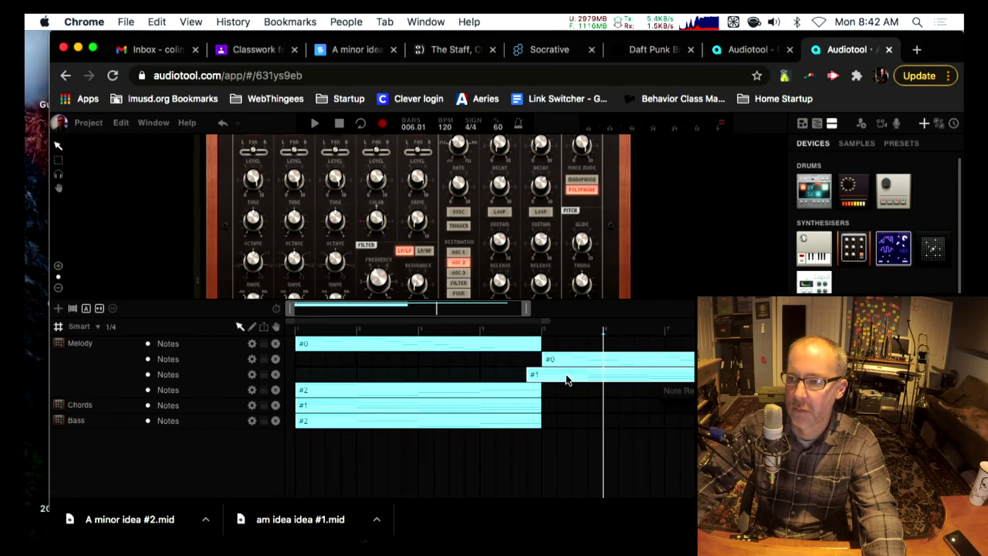
drag(313, 388, 560, 387)
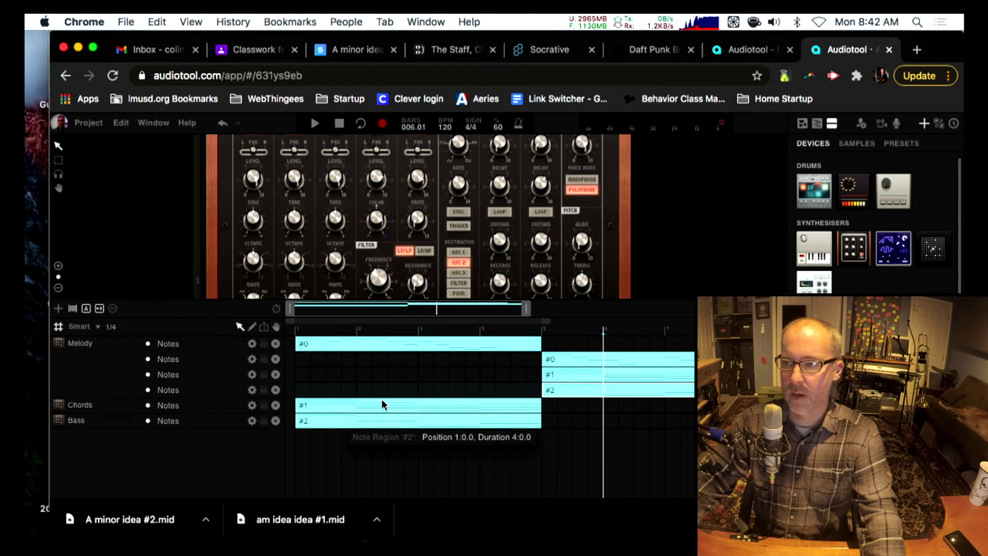
Set the color of Melody's note region #0 at bar 1 to Beach.
right_click(436, 342)
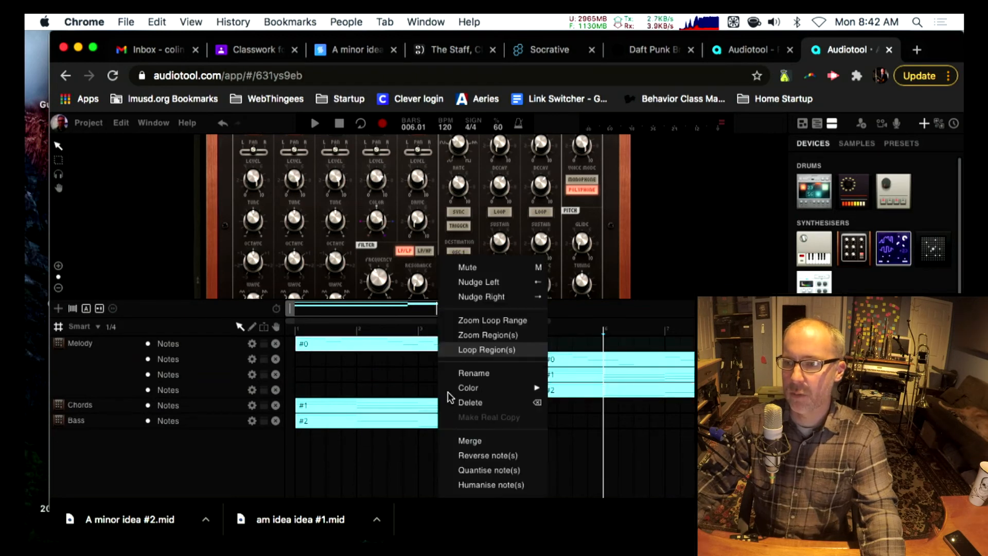
mouse_move(463, 389)
click(588, 397)
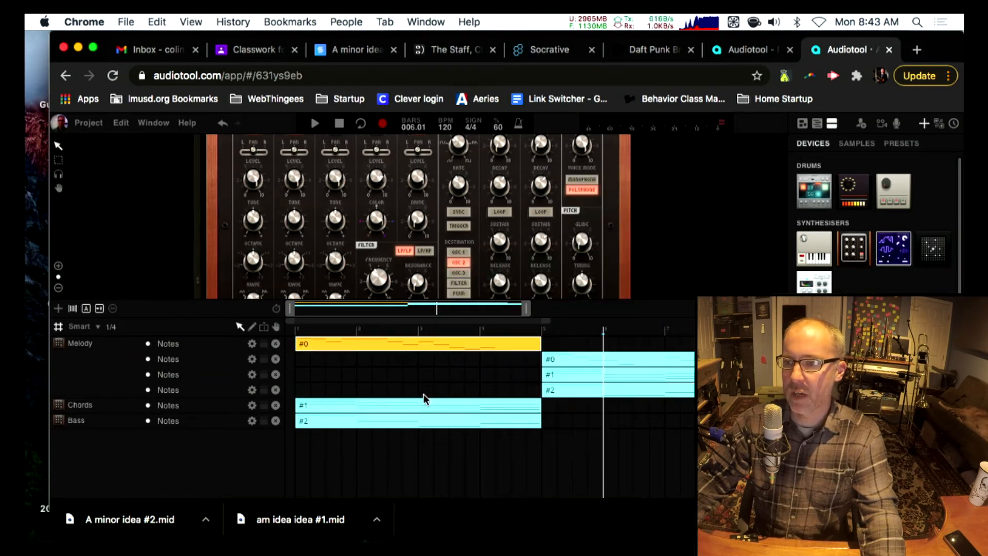
right_click(422, 404)
click(458, 402)
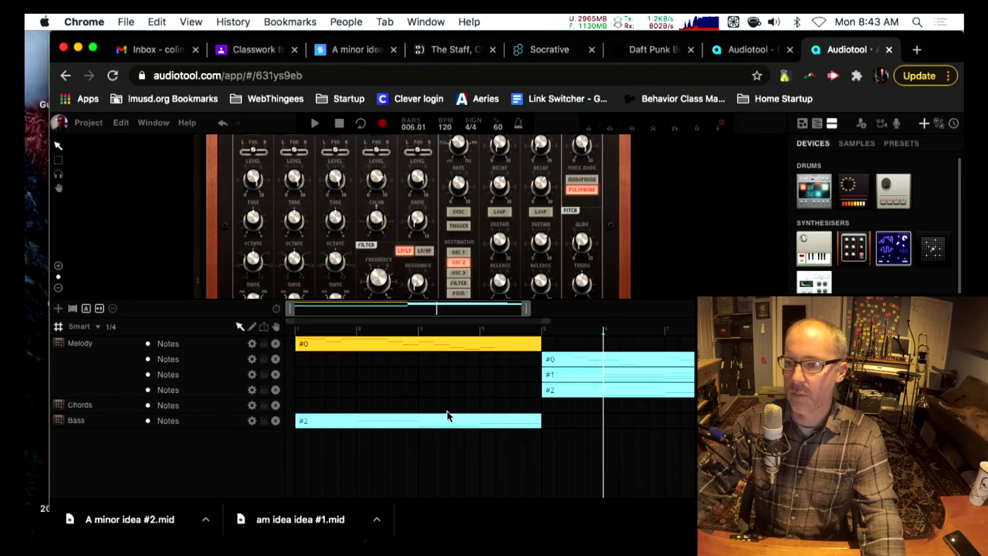
key(super+z)
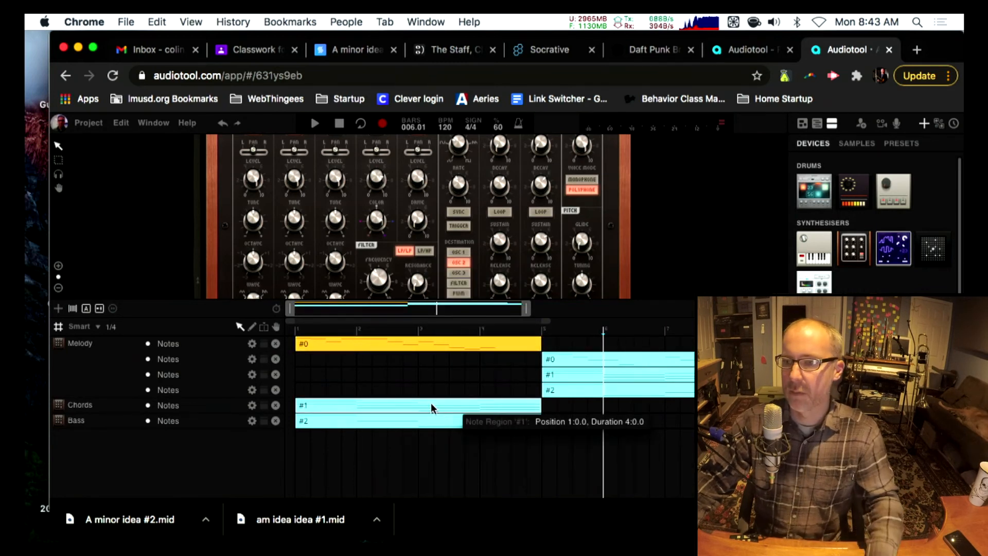
Set the color of the Chords region #1 and the Bass region #2 at bar 1 to Sun.
right_click(430, 403)
mouse_move(450, 388)
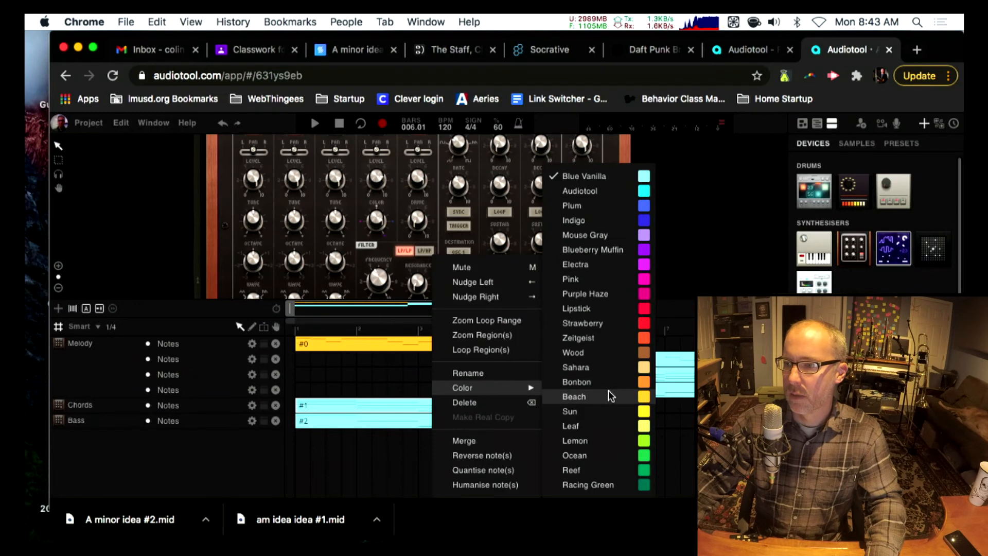
click(604, 407)
right_click(425, 417)
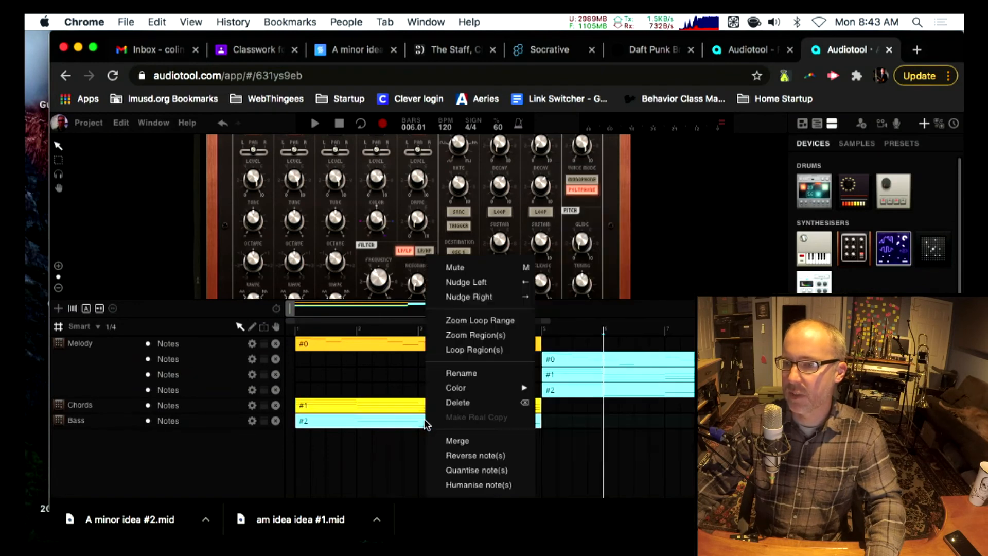
mouse_move(455, 389)
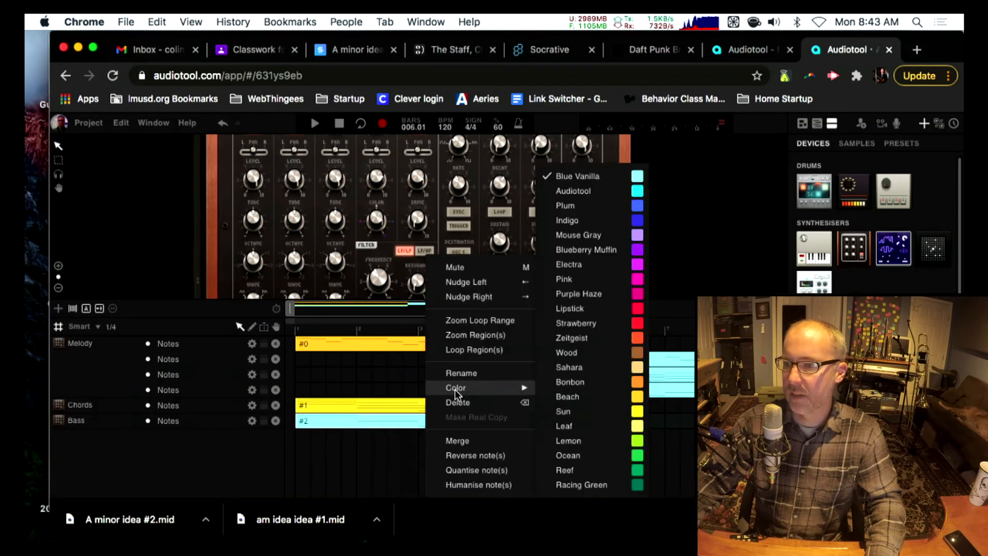
click(604, 410)
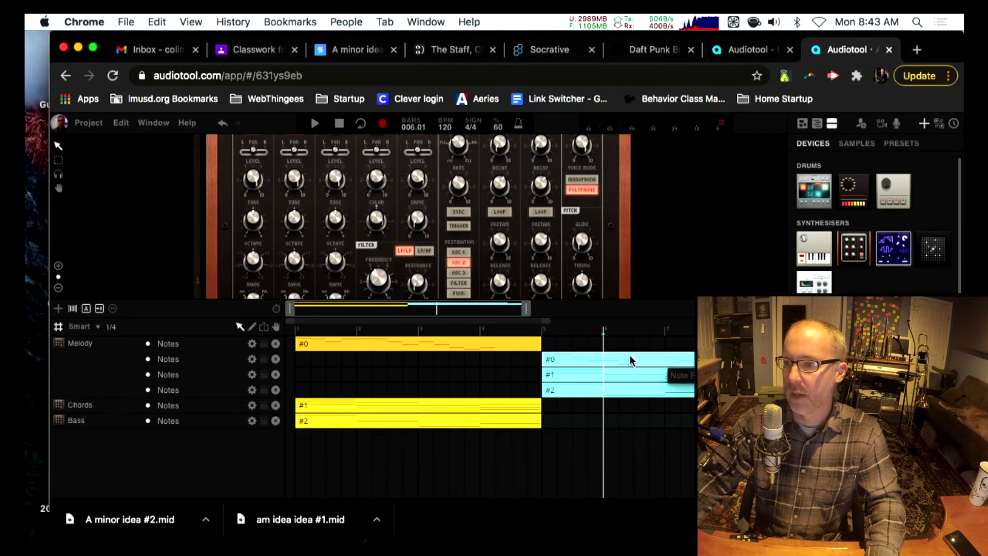
Distribute the note regions at bar 5: #0 to Melody's first note track, #2 to Bass and #1 to Chords.
drag(630, 360, 633, 351)
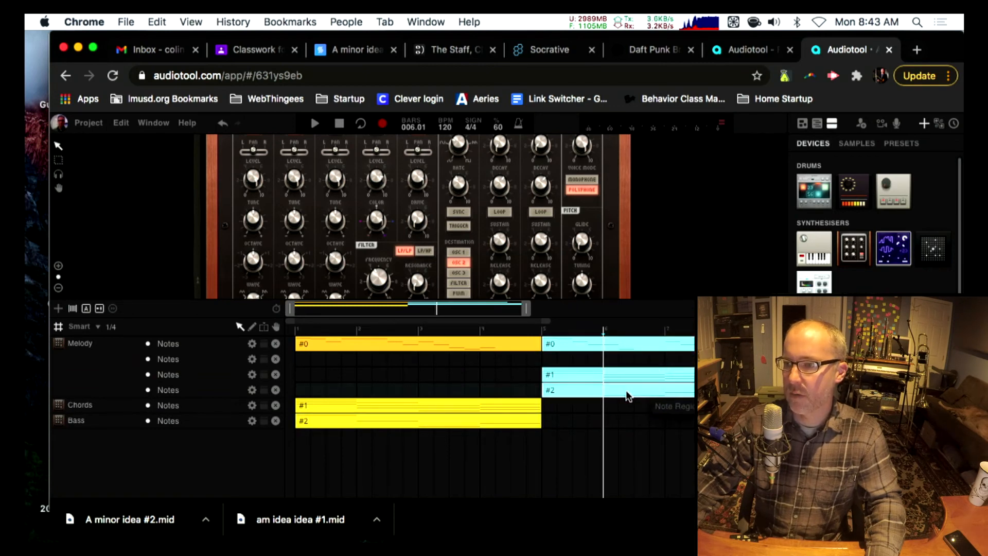
drag(625, 394, 626, 430)
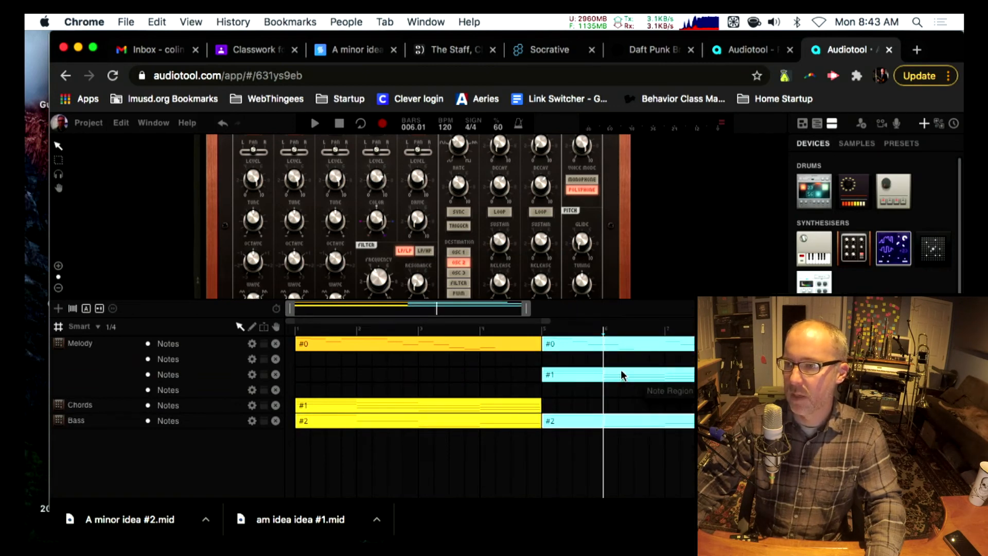
drag(620, 371, 621, 405)
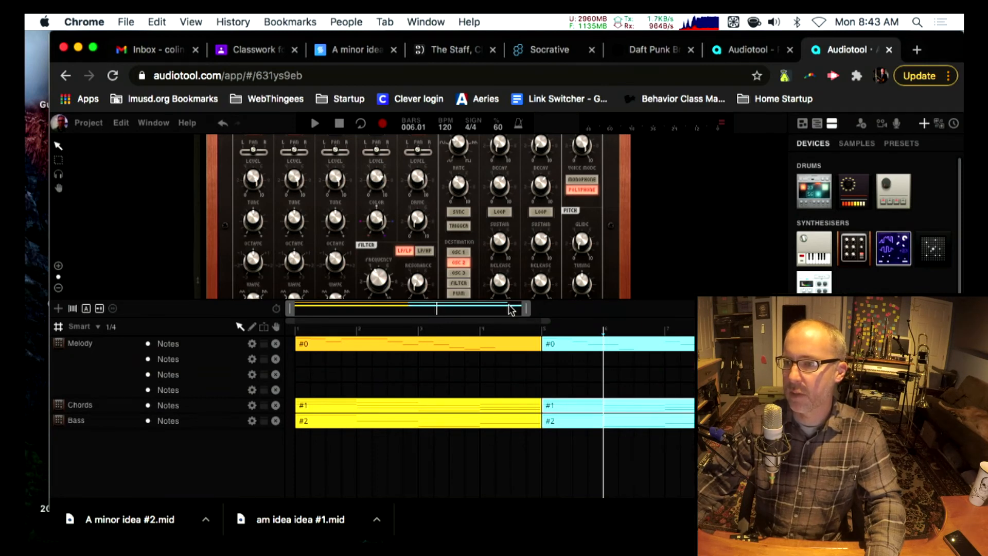
Open Melody's note region #0 at bar 5 in the note editor, examine its notes and return to the track overview.
drag(511, 309, 513, 309)
drag(528, 309, 556, 309)
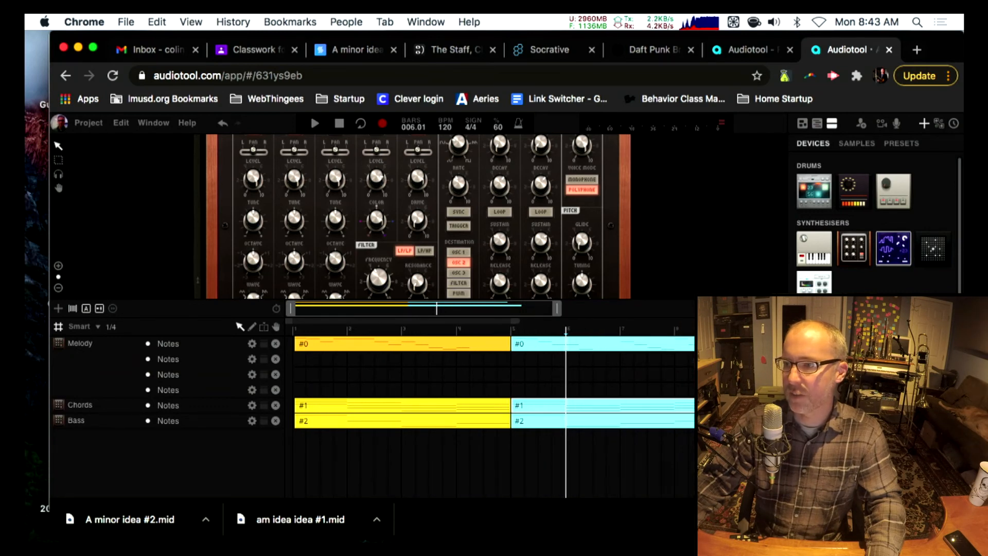
double_click(681, 350)
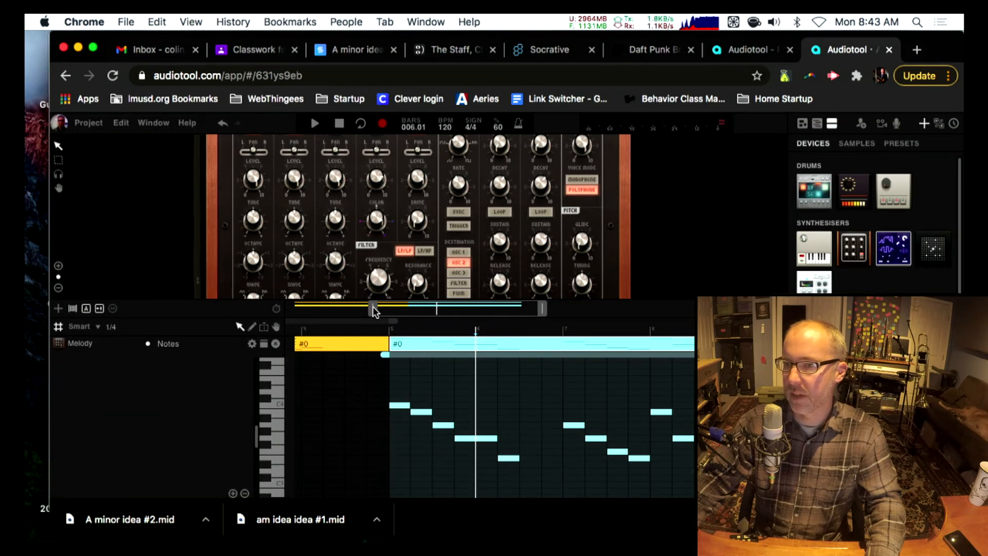
drag(372, 309, 363, 309)
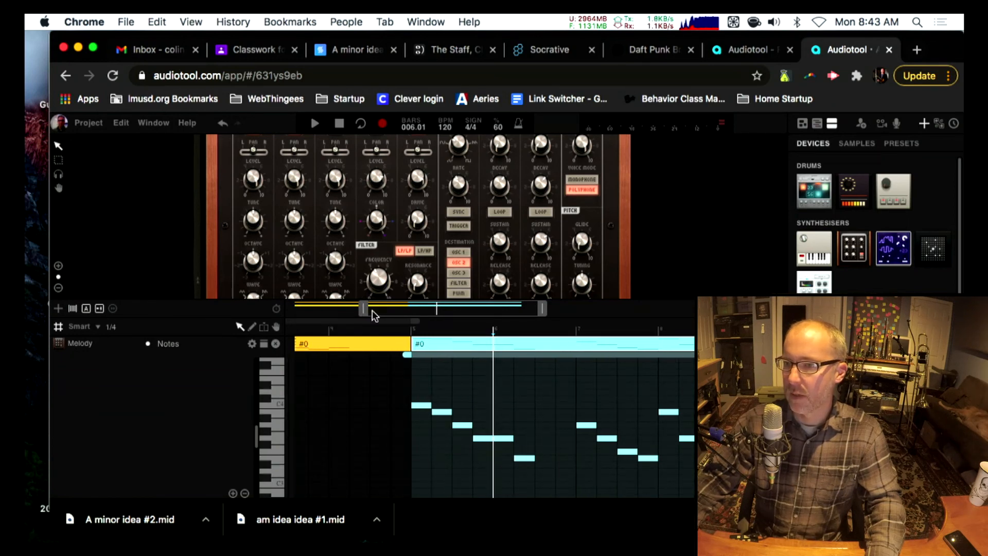
double_click(456, 345)
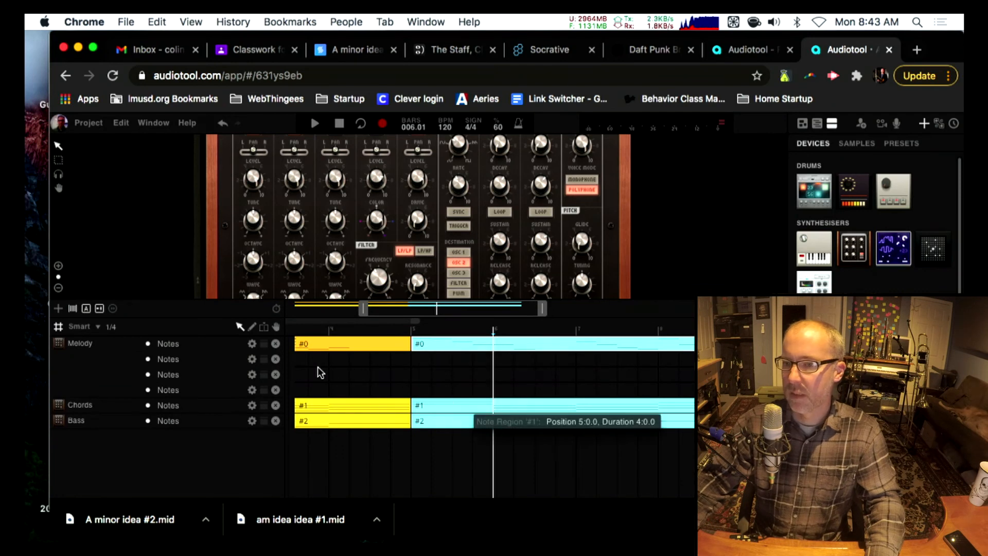
Delete the three note tracks left empty under Melody.
click(276, 360)
click(276, 360)
click(276, 361)
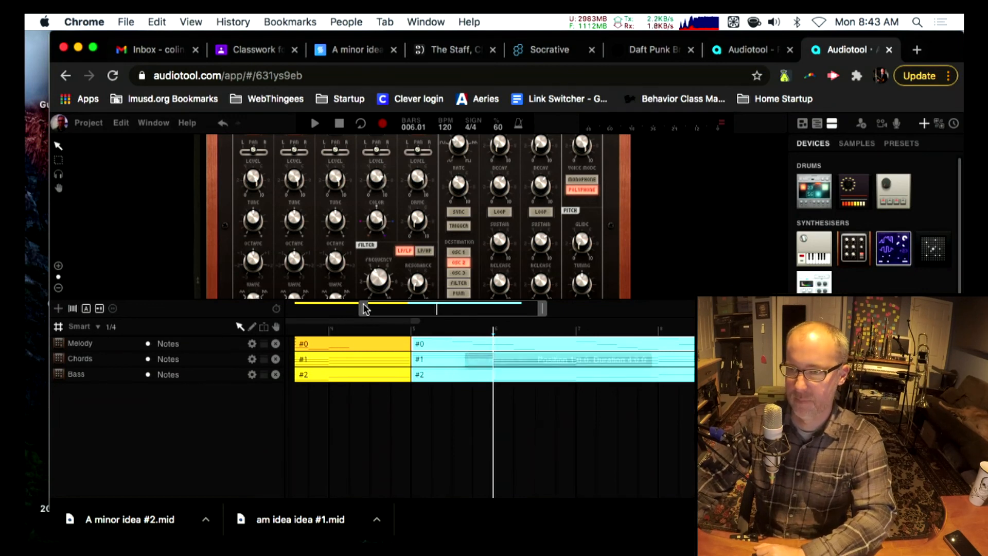
Return the playhead to bar 1 and play back the arrangement with both ideas.
drag(364, 307, 205, 307)
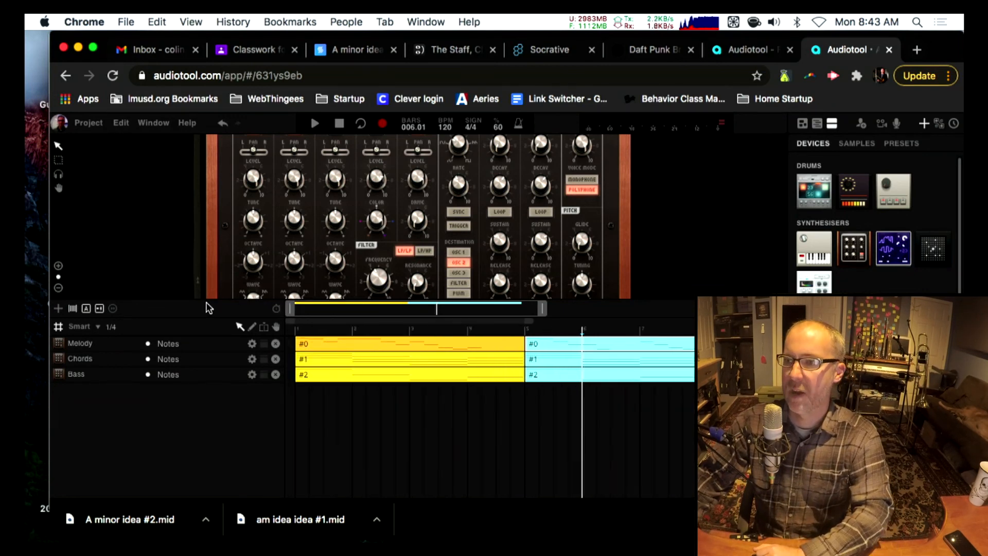
click(286, 329)
key(space)
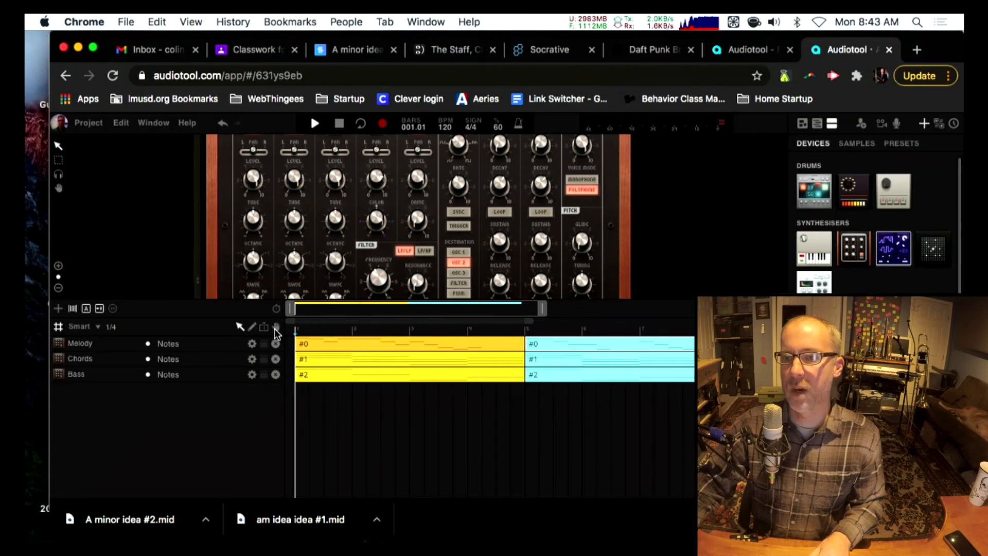